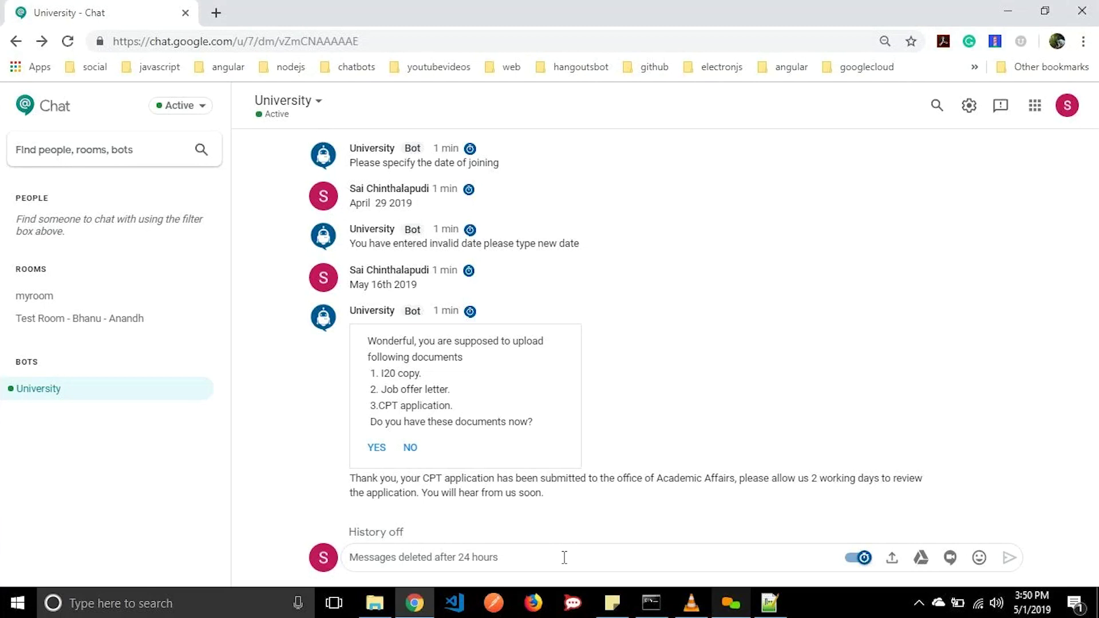
Send 'Hi' and then 'What can you do' to the University bot.
type("Hi")
key("Return")
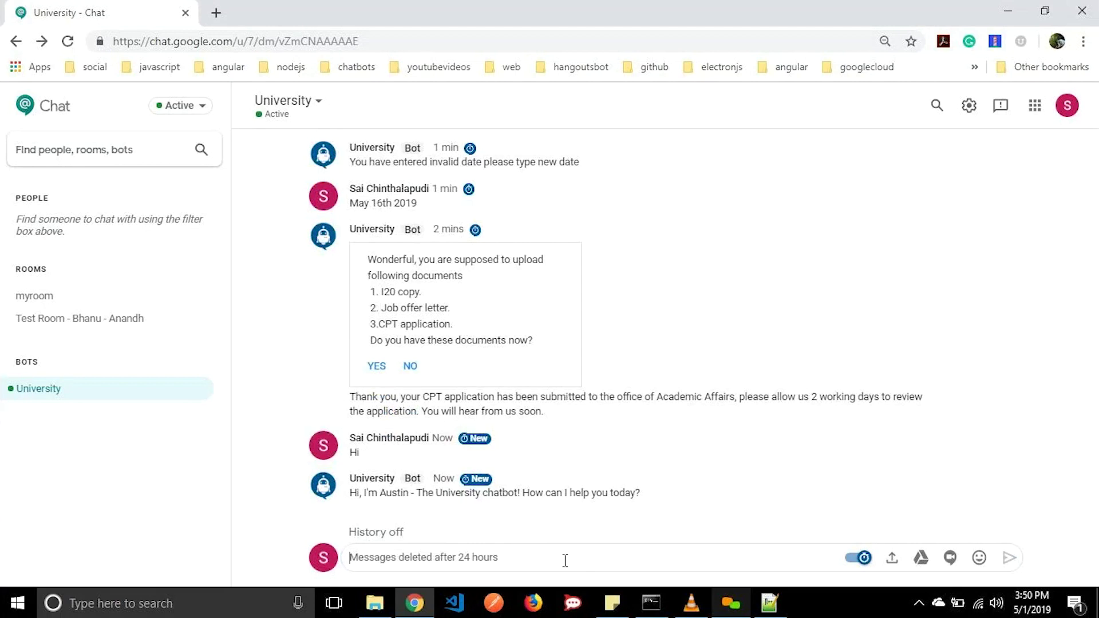
type("Wha")
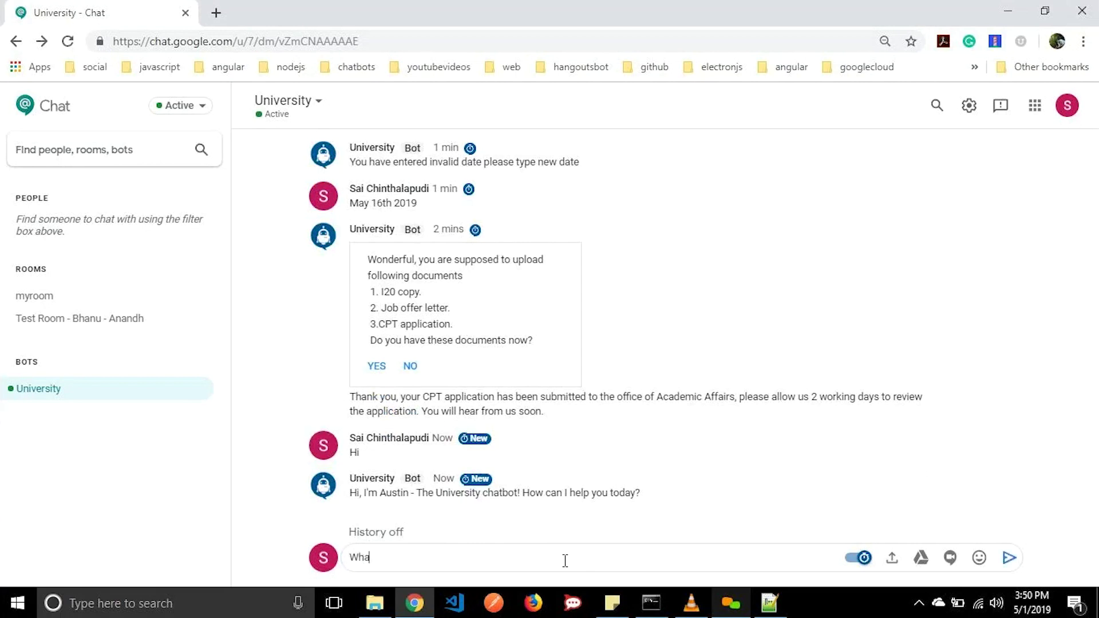
type("t can you do")
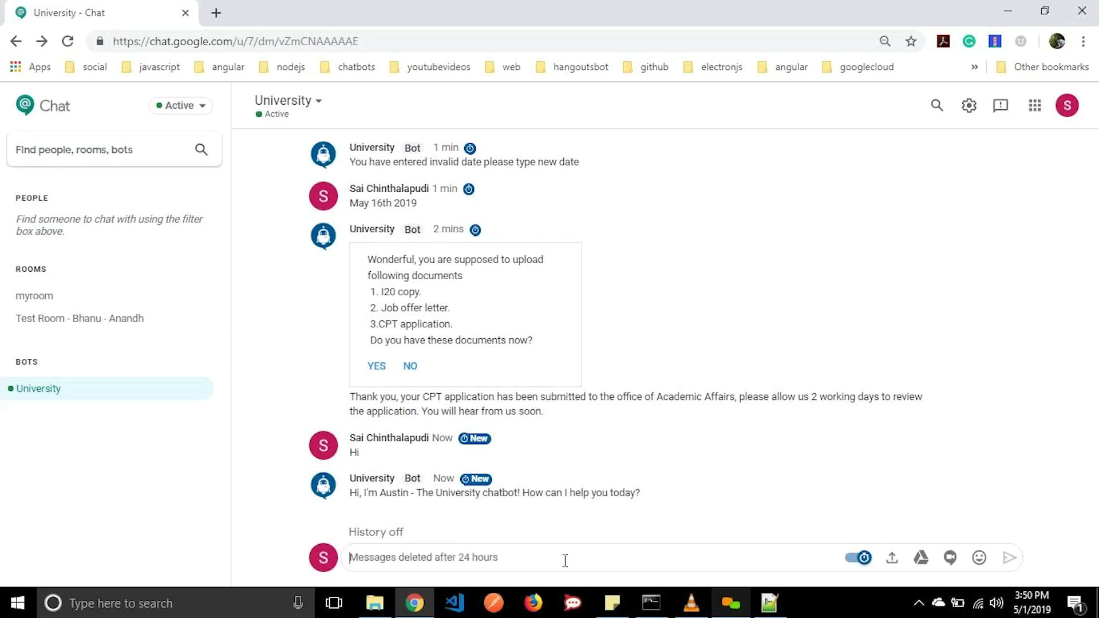
key("Return")
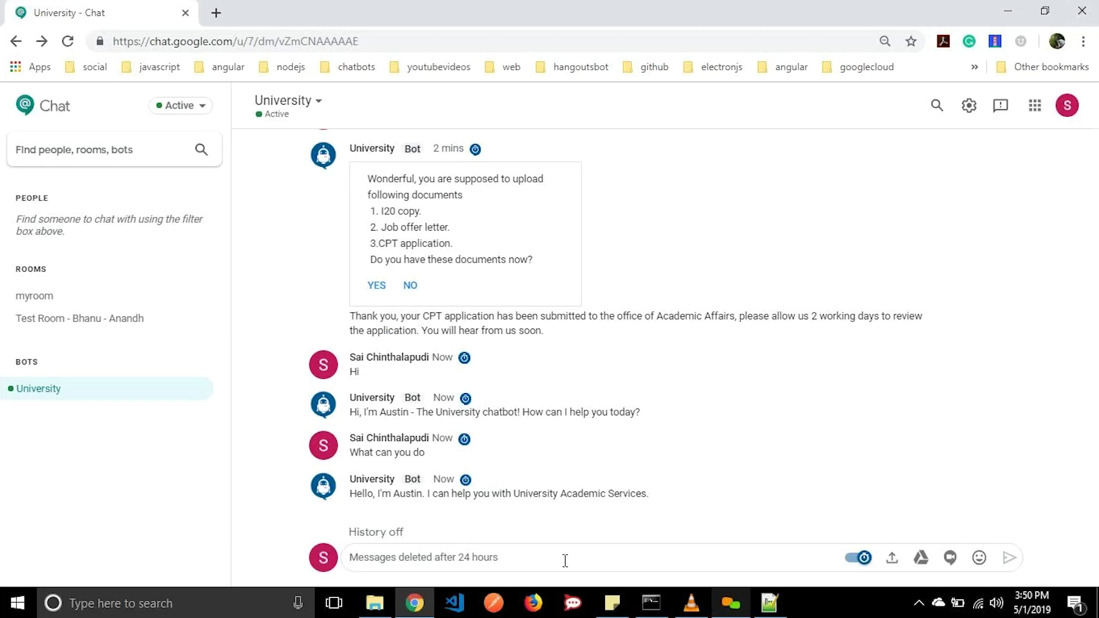
Request an assistantship, then pick Graduate Assistantship, Senior, Architecture & Design and the Bursar Office position.
type("Help me ")
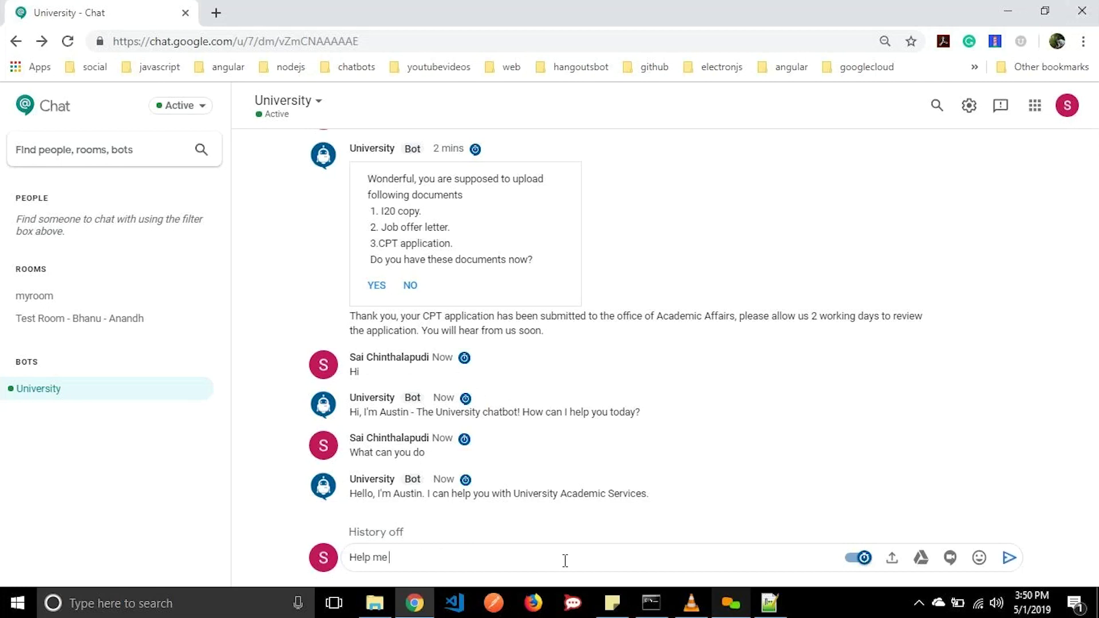
type("to apply for assistantship")
key("Return")
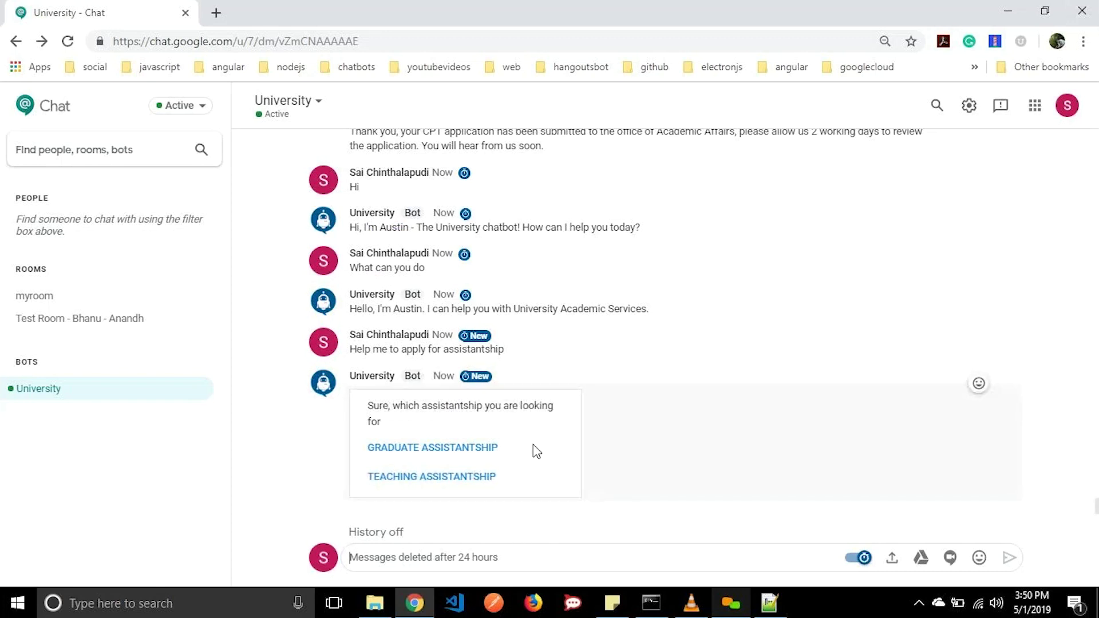
left_click(482, 454)
left_click(476, 558)
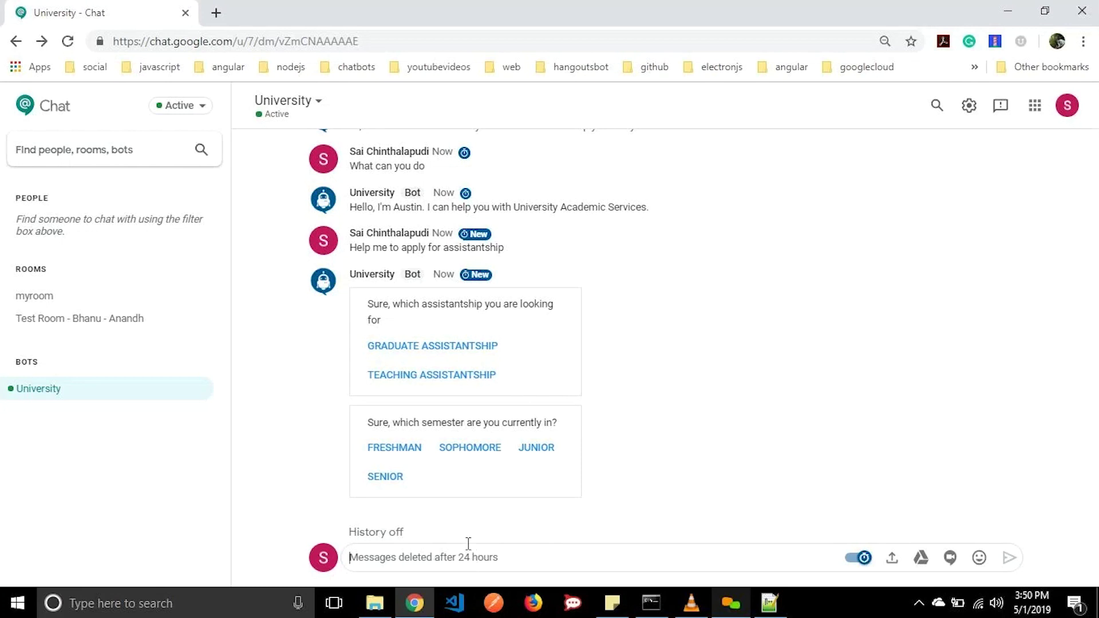
left_click(386, 480)
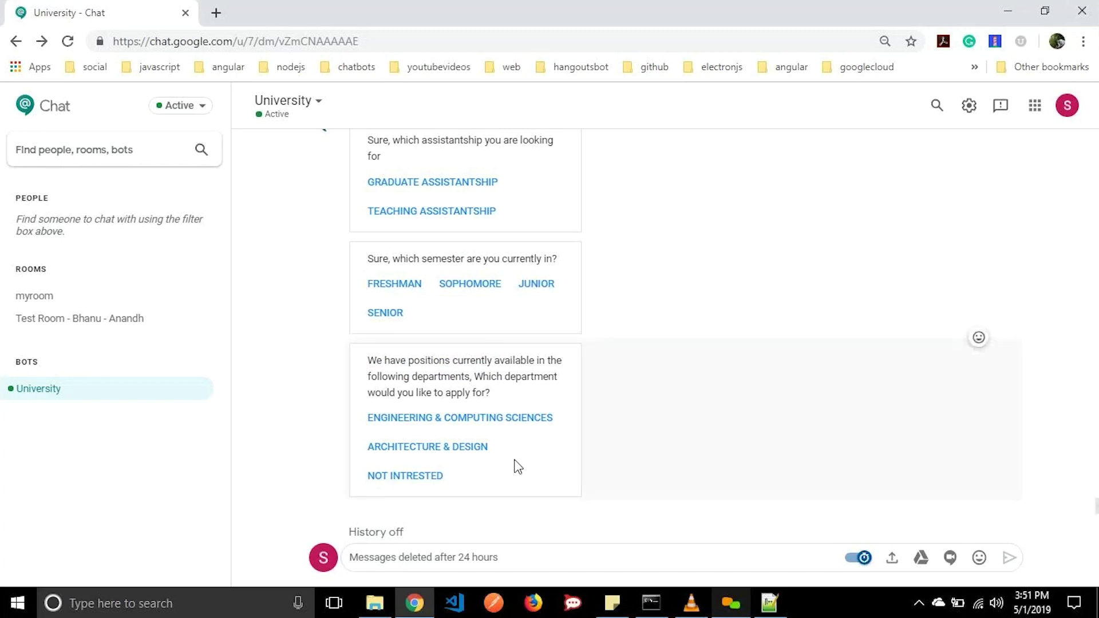
key("BackSpace")
left_click(473, 451)
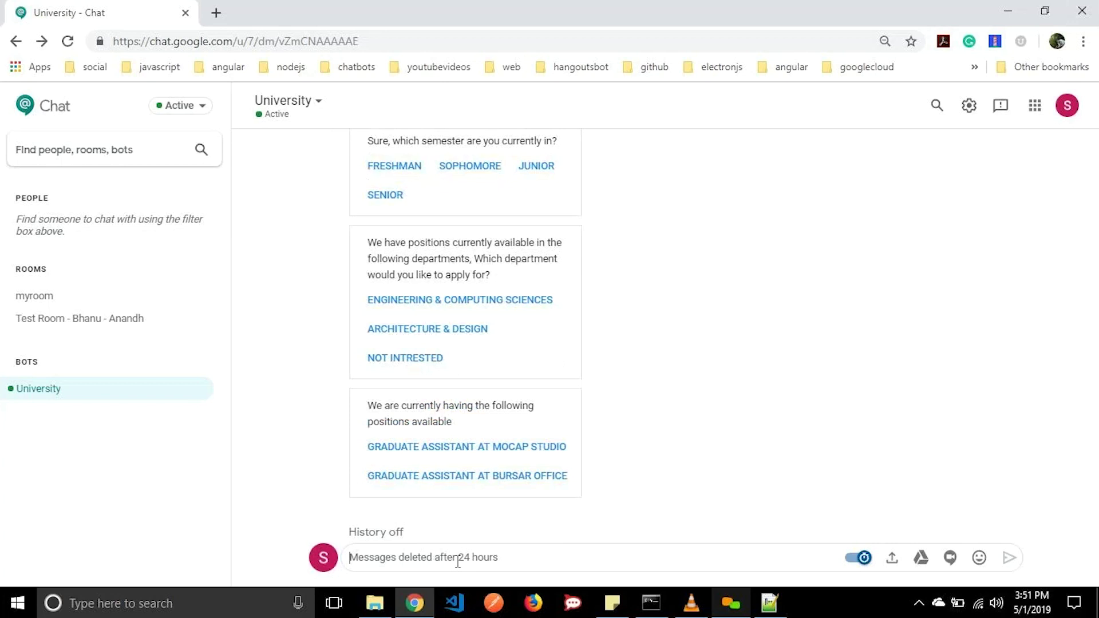
left_click(466, 484)
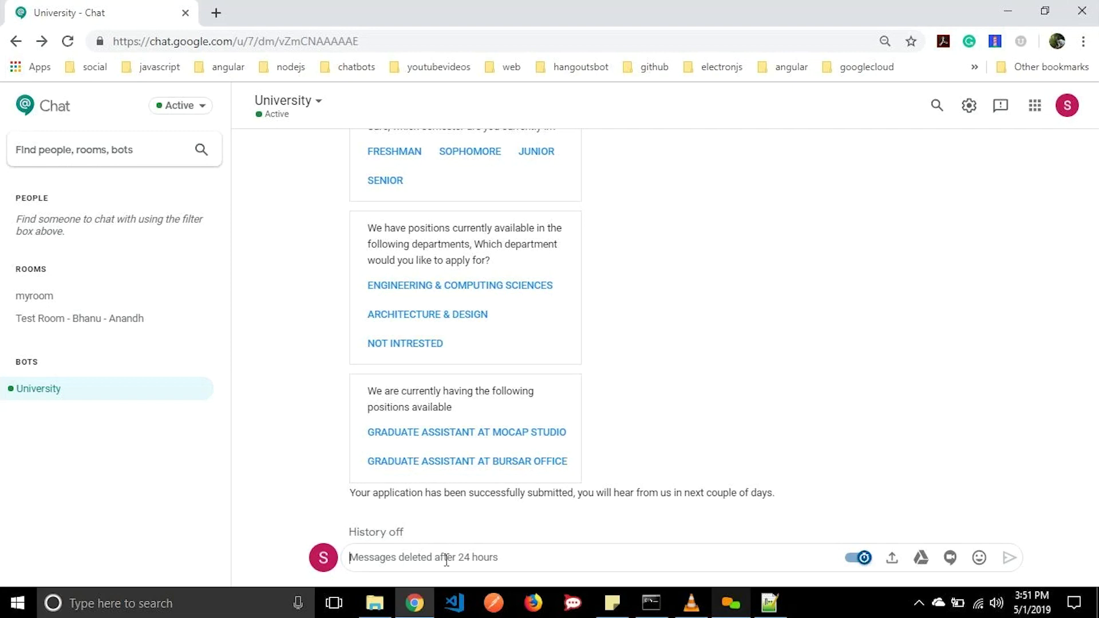
Send 'Help me to find a job', answer Senior, and apply for Cognitive Analyst at Miracle Labs.
type("Help me to")
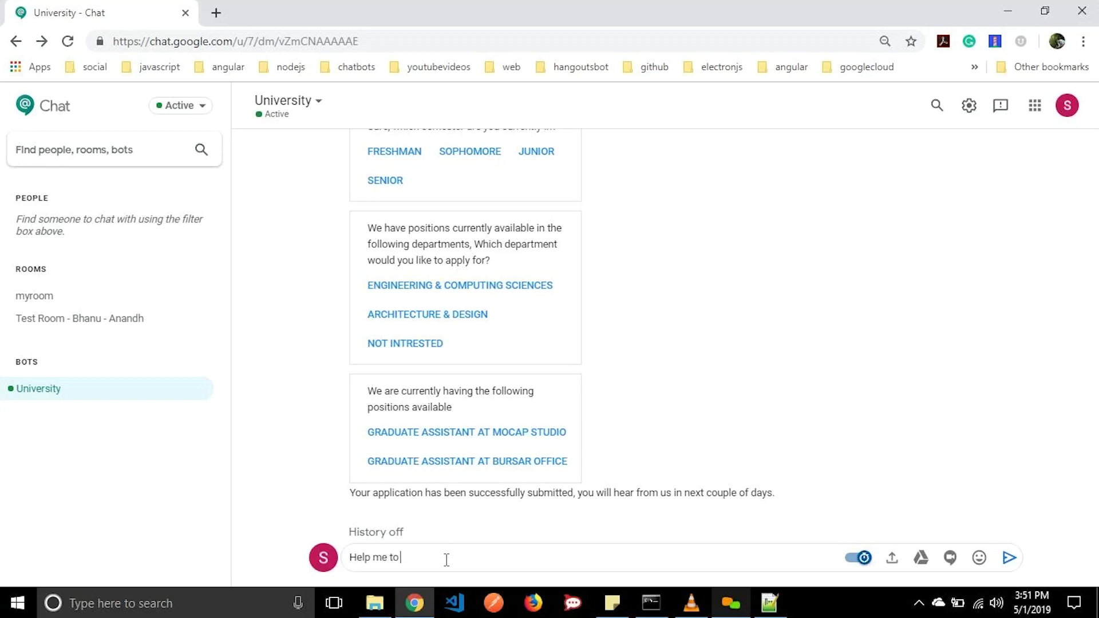
type(" find a job")
key("Return")
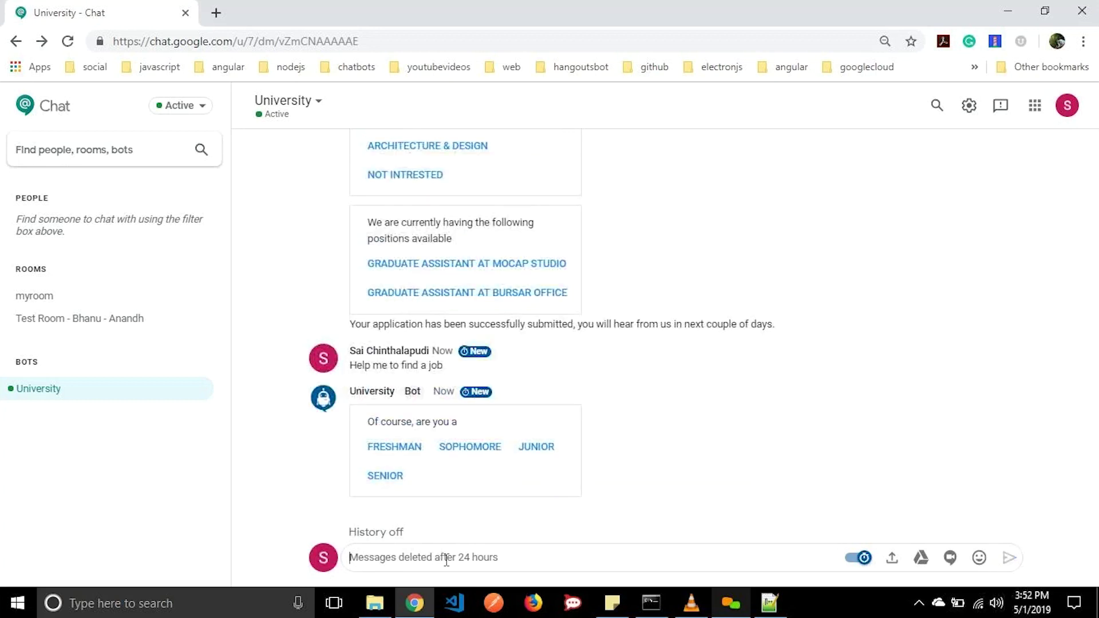
left_click(386, 477)
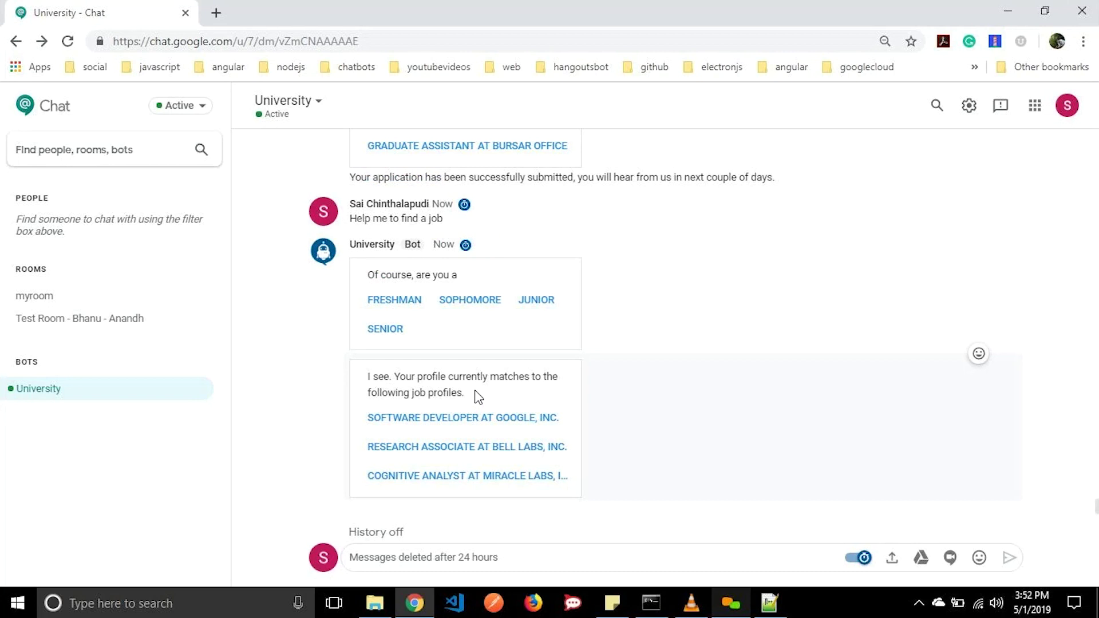
left_click(427, 487)
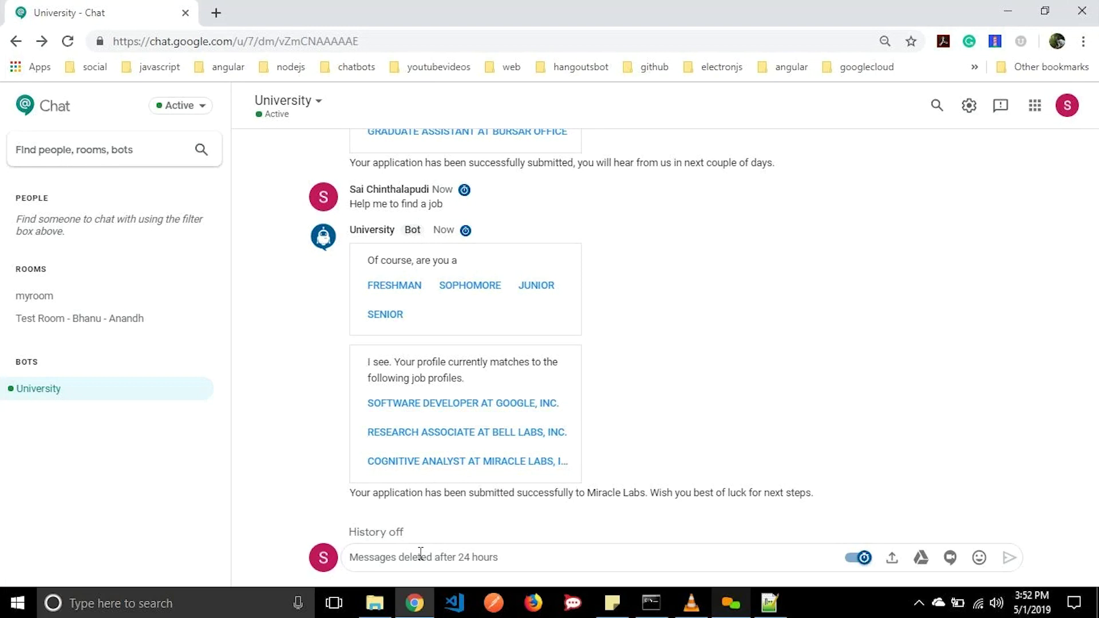
Ask 'what are the courses available to enroll' and choose Management Studies, graduate courses, Fall 2019.
type("what")
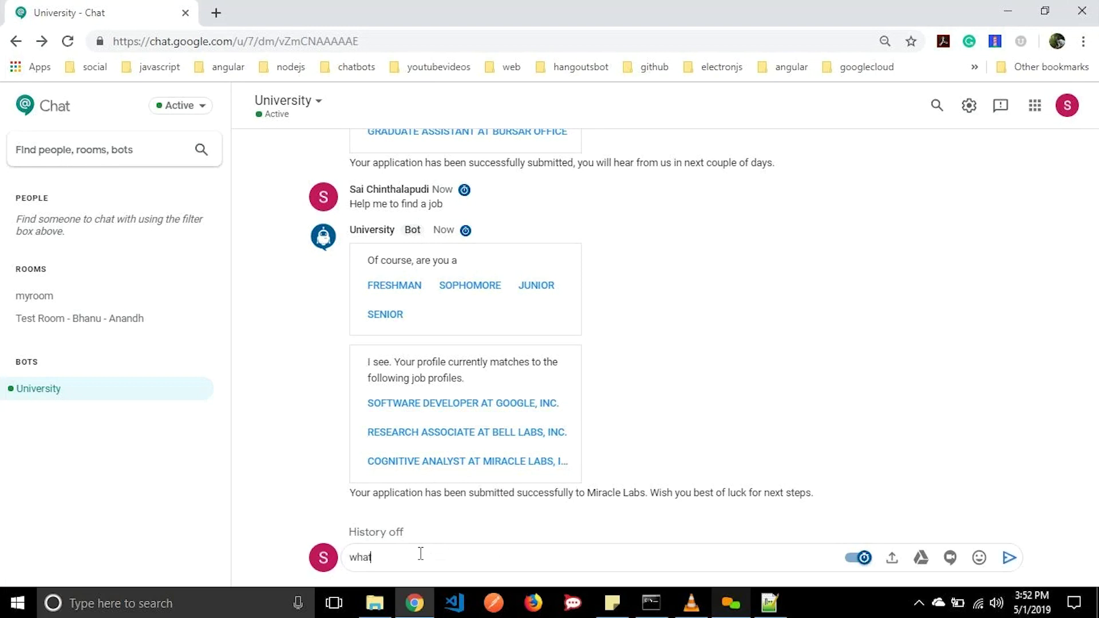
type(" are the courses available for")
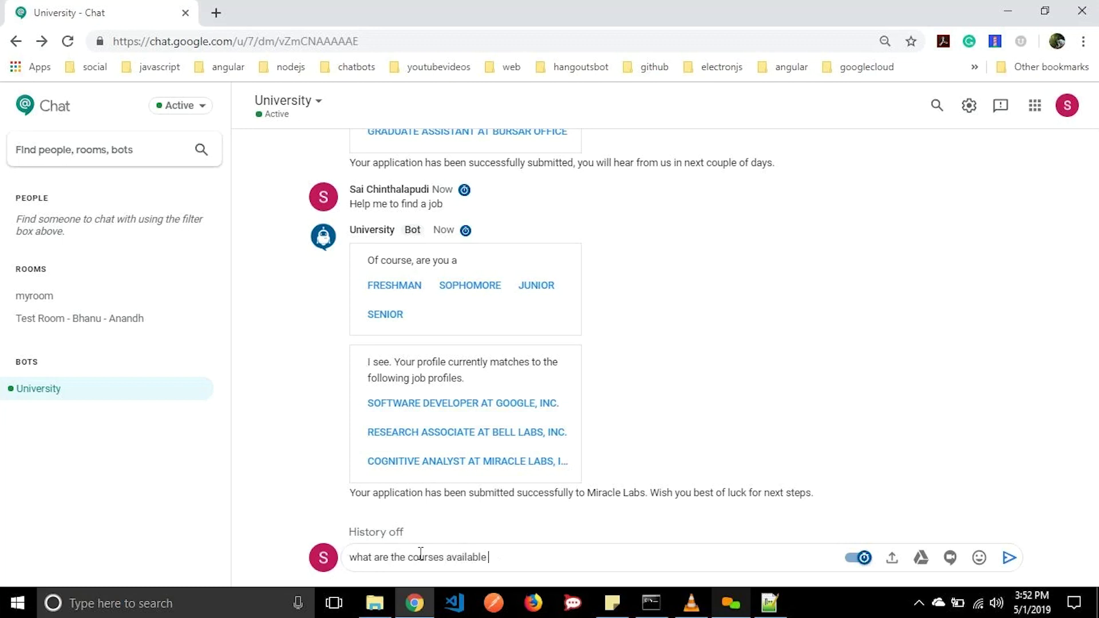
key("BackSpace")
key("BackSpace")
type("to enroll")
key("Return")
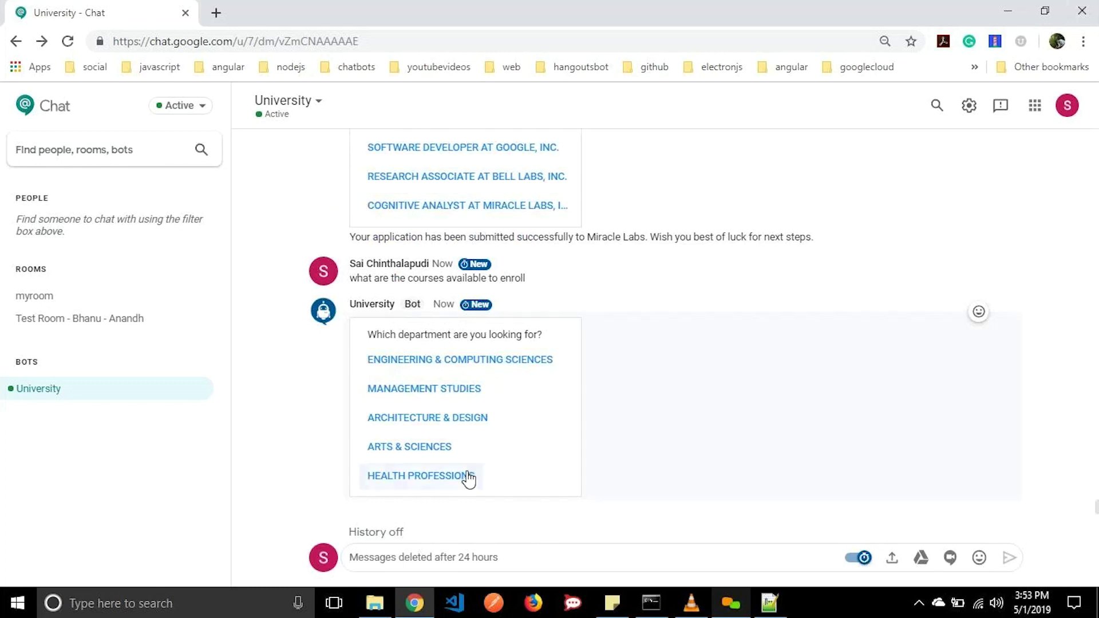
left_click(440, 393)
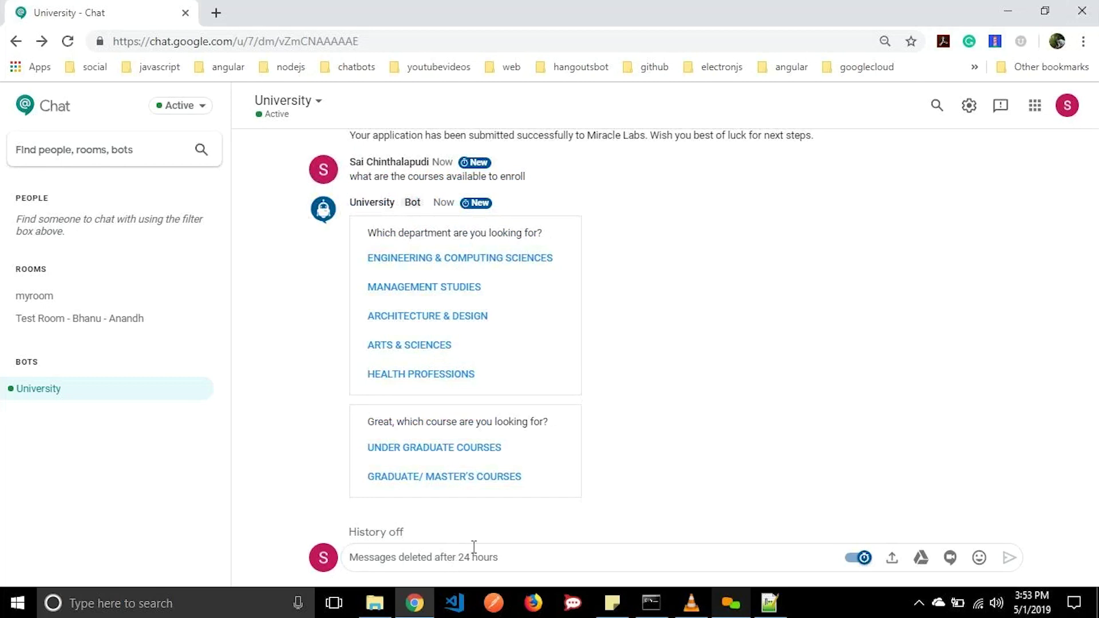
left_click(476, 481)
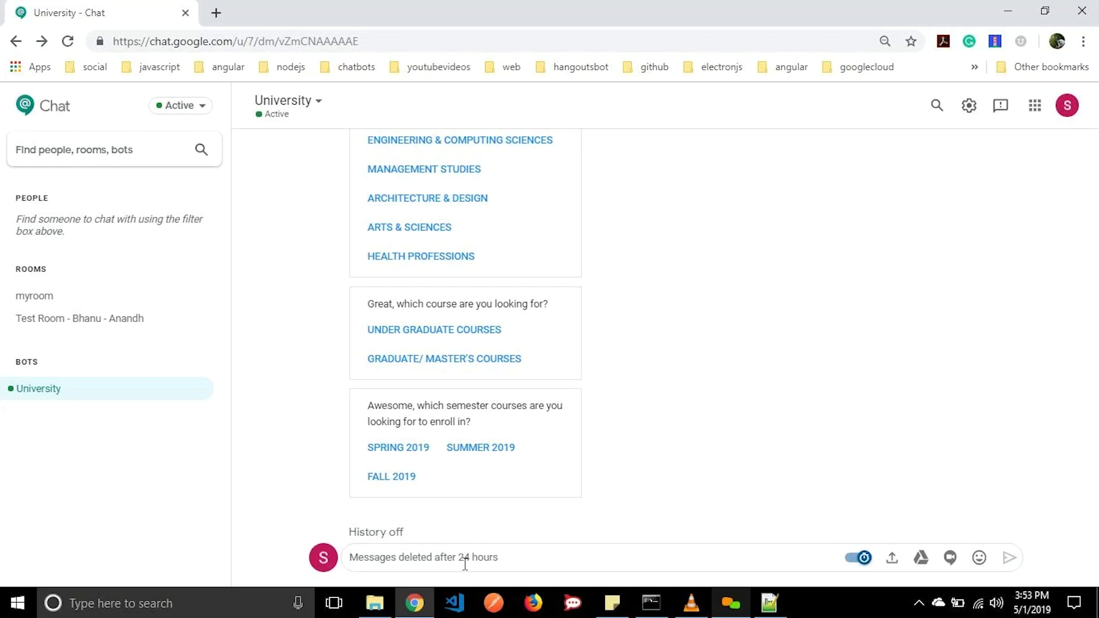
left_click(393, 477)
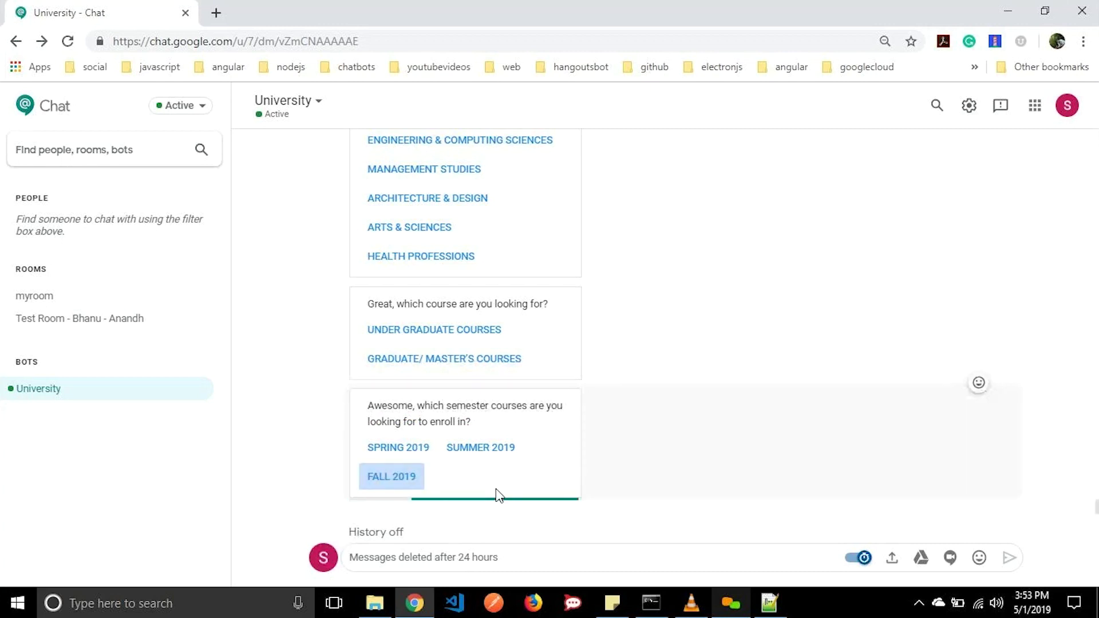
left_click(474, 566)
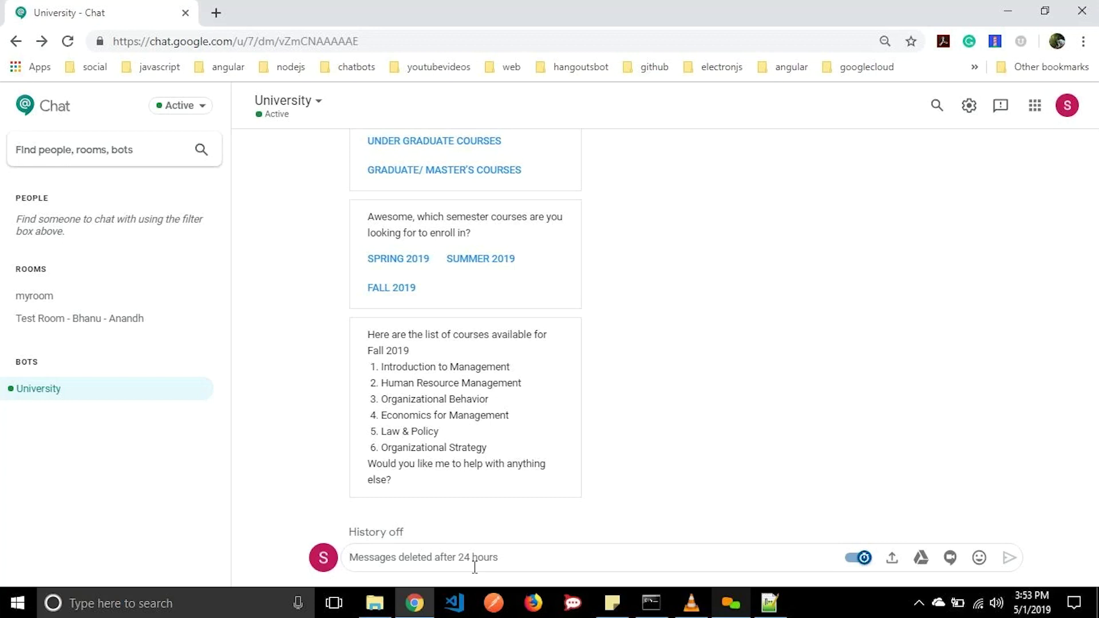
Request Summer 2019 enrollment and choose CSCI976 Artificial Intelligence in the Wednesday 10:00 AM slot.
type("I would like to enroll for summer 2019")
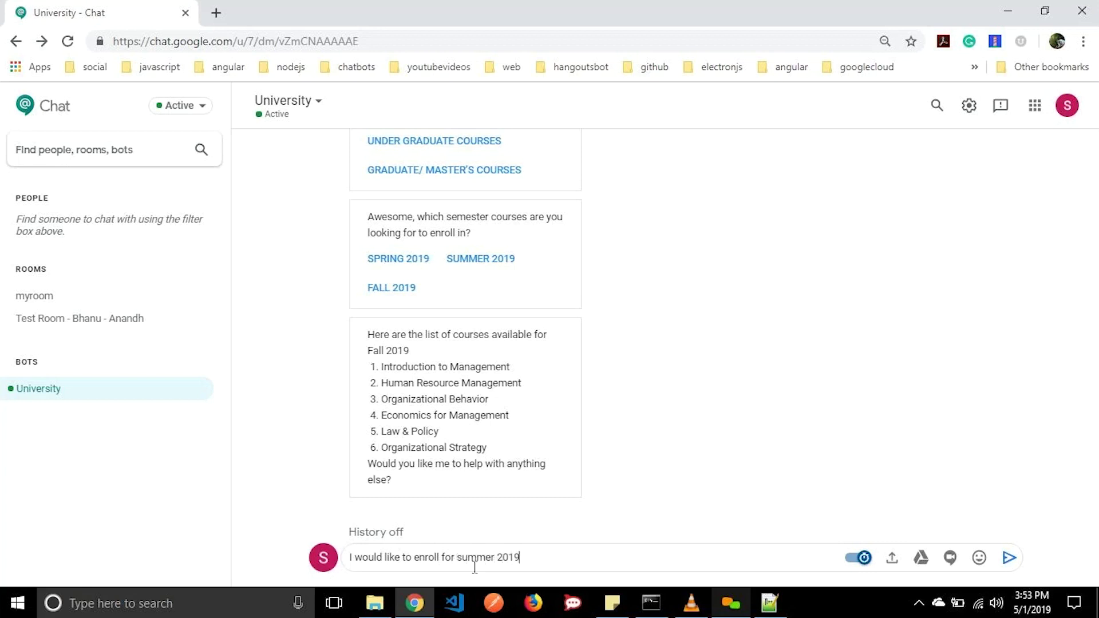
key("Return")
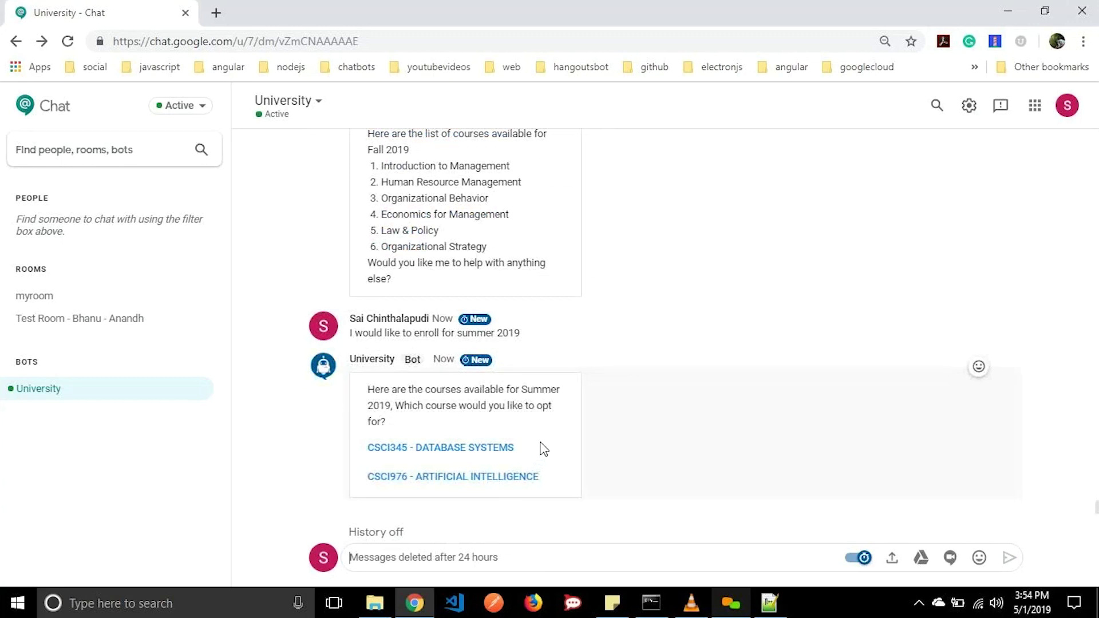
left_click(517, 478)
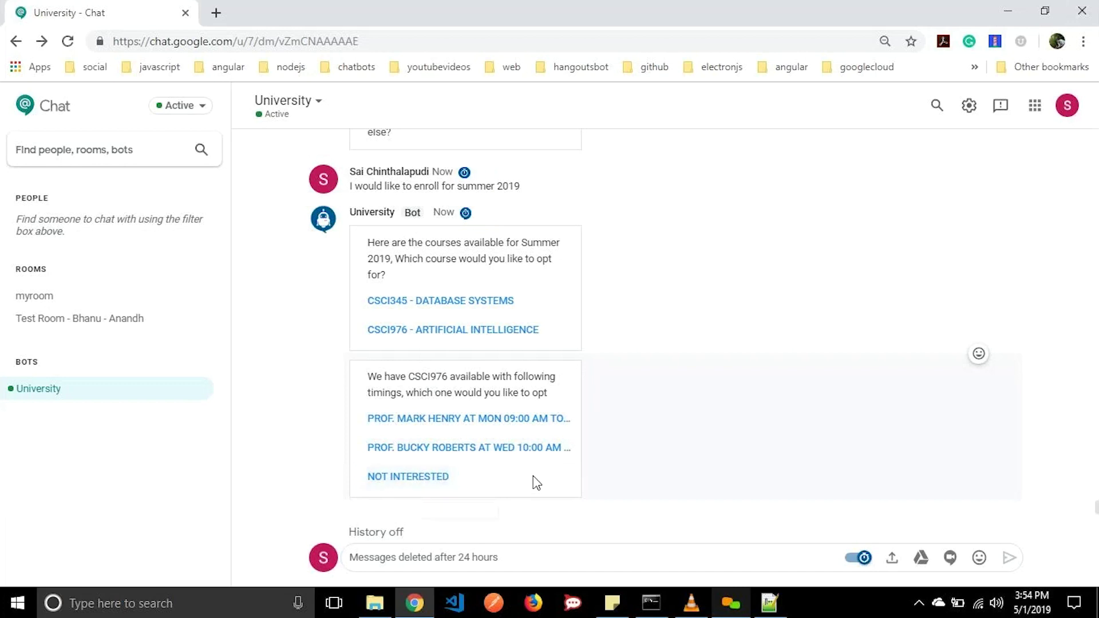
left_click(535, 450)
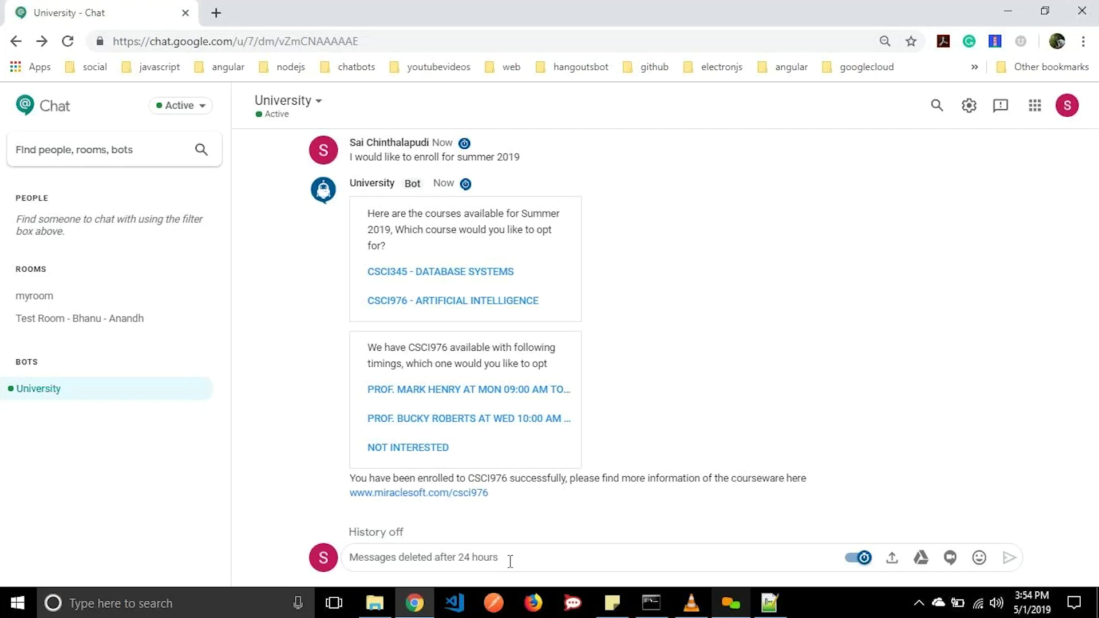
Send 'Apply for OPT' and confirm being an international student in the final graduate semester.
type("A")
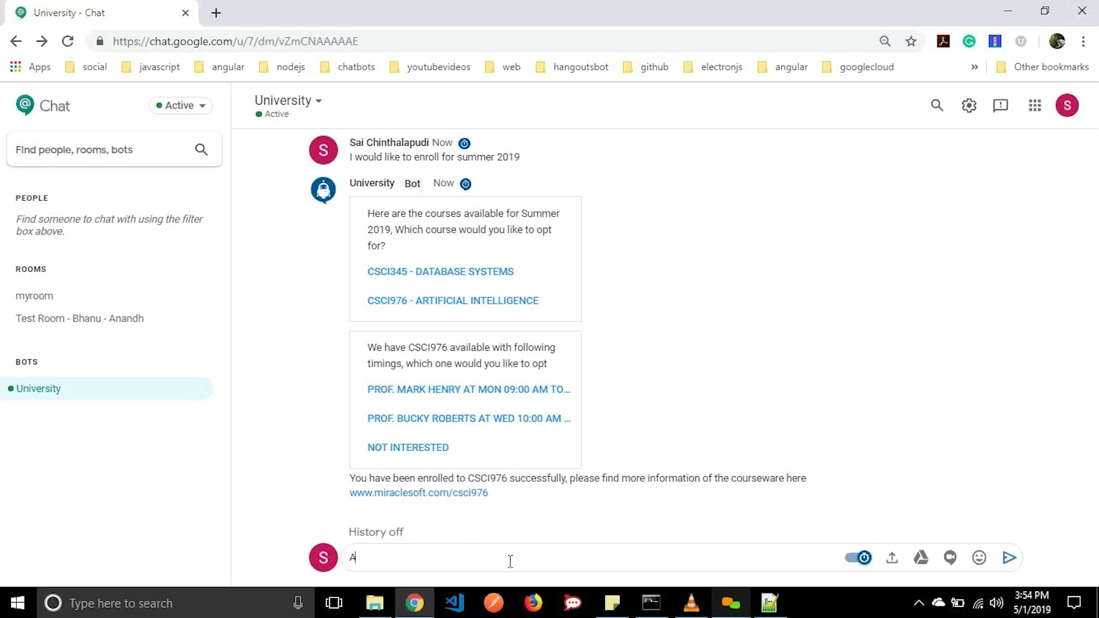
type("pply for OPT")
key("Return")
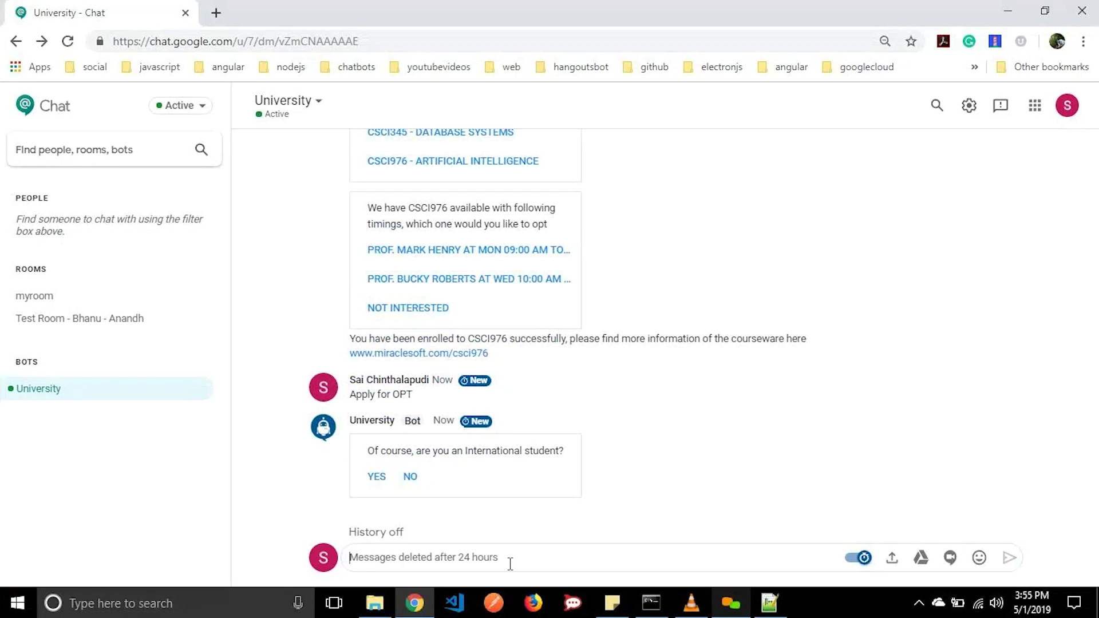
left_click(378, 479)
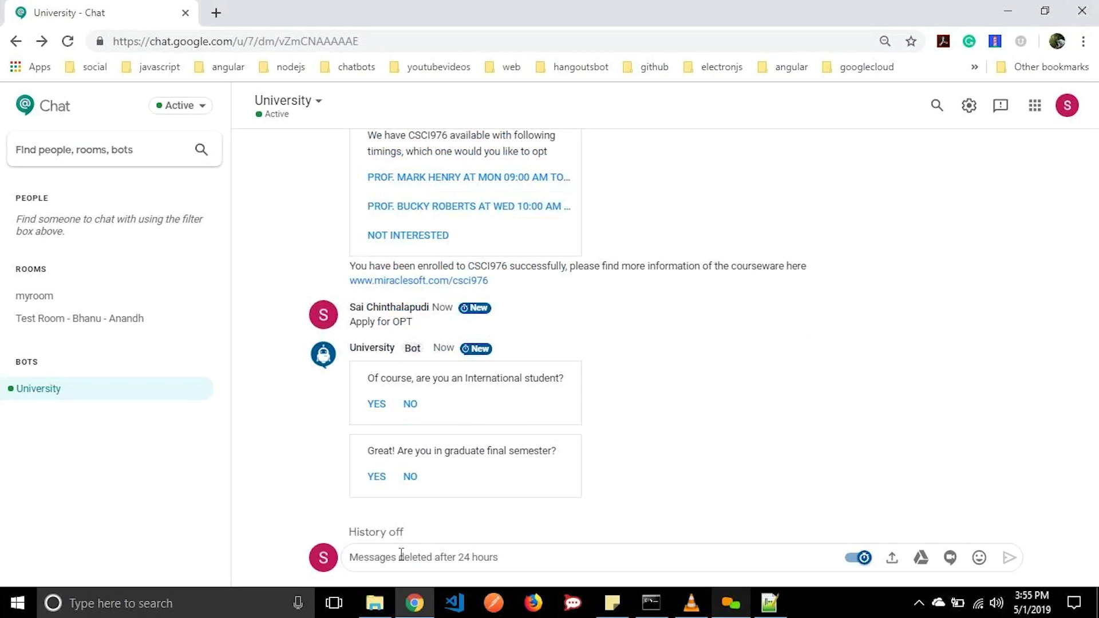
left_click(379, 480)
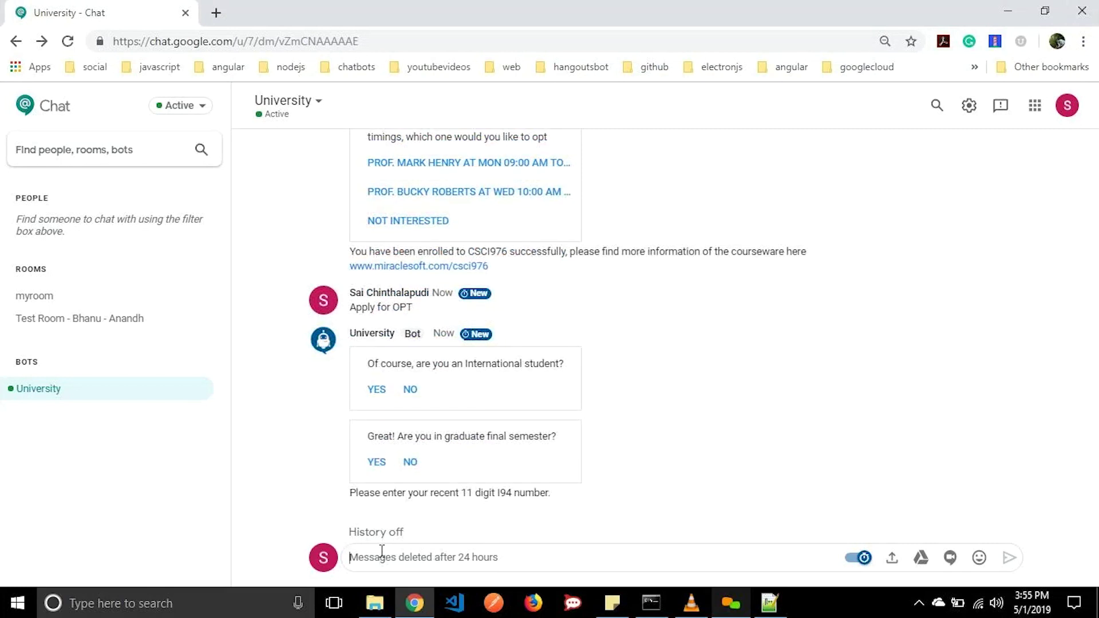
Provide an 11-digit I94 number and the entry date April 16 2018.
type("09876543212")
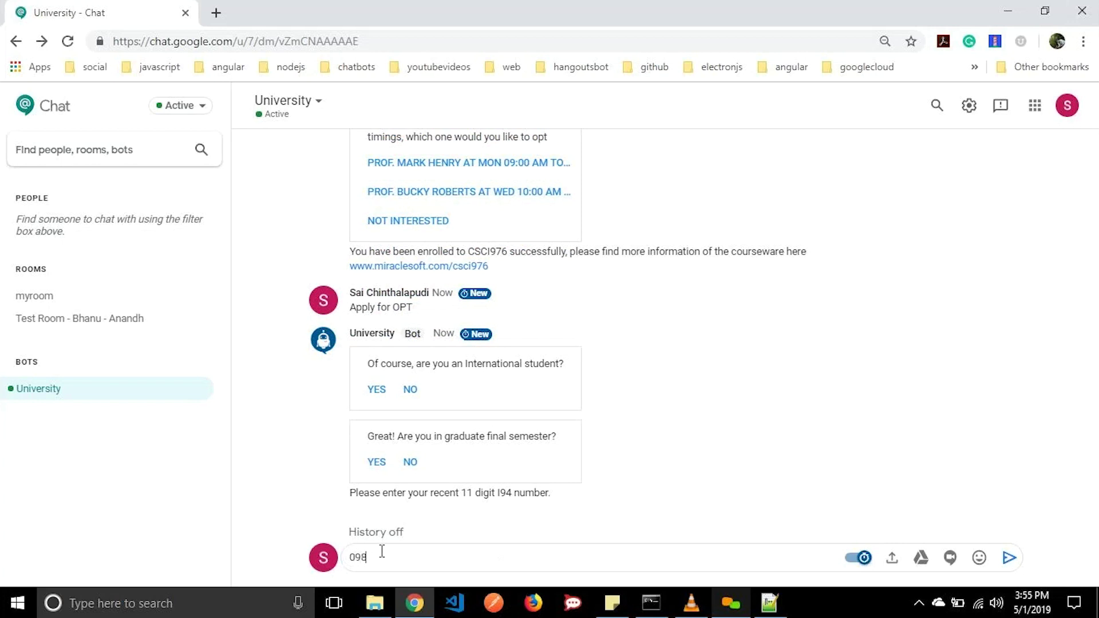
key("Return")
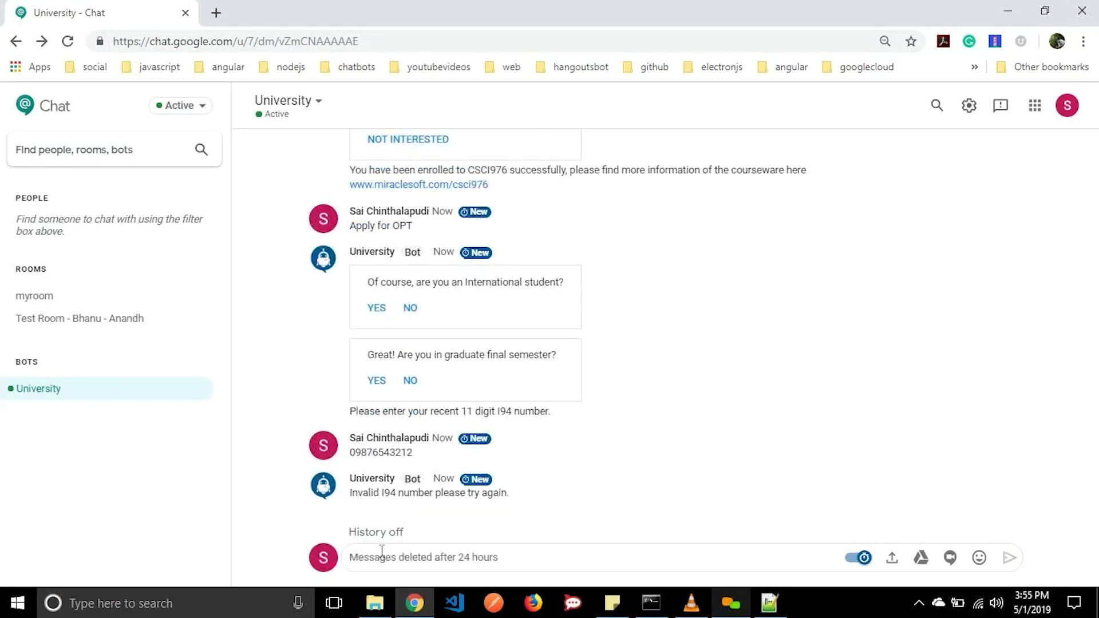
type("12")
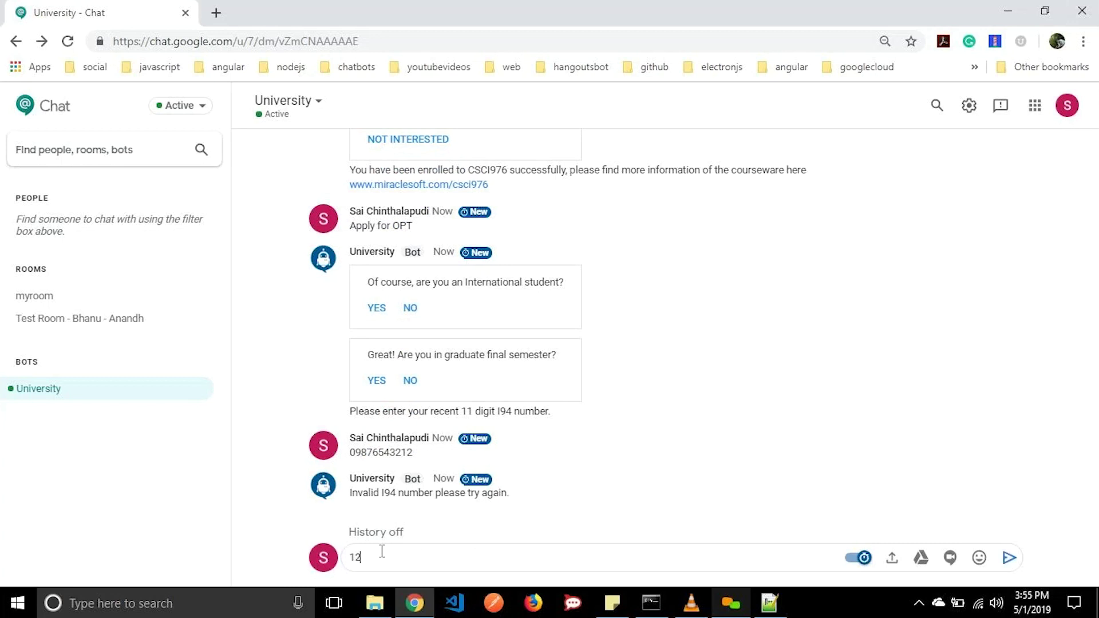
type("345678909")
key("Return")
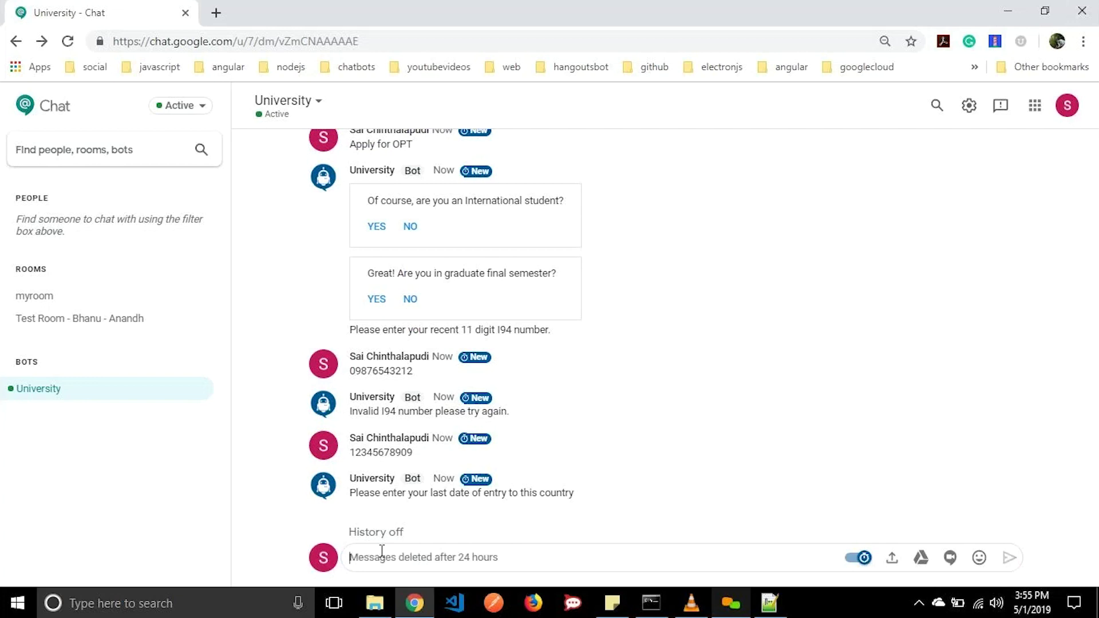
type("M")
key("BackSpace")
type("Aor")
key("BackSpace")
key("BackSpace")
type("pril 16 2018")
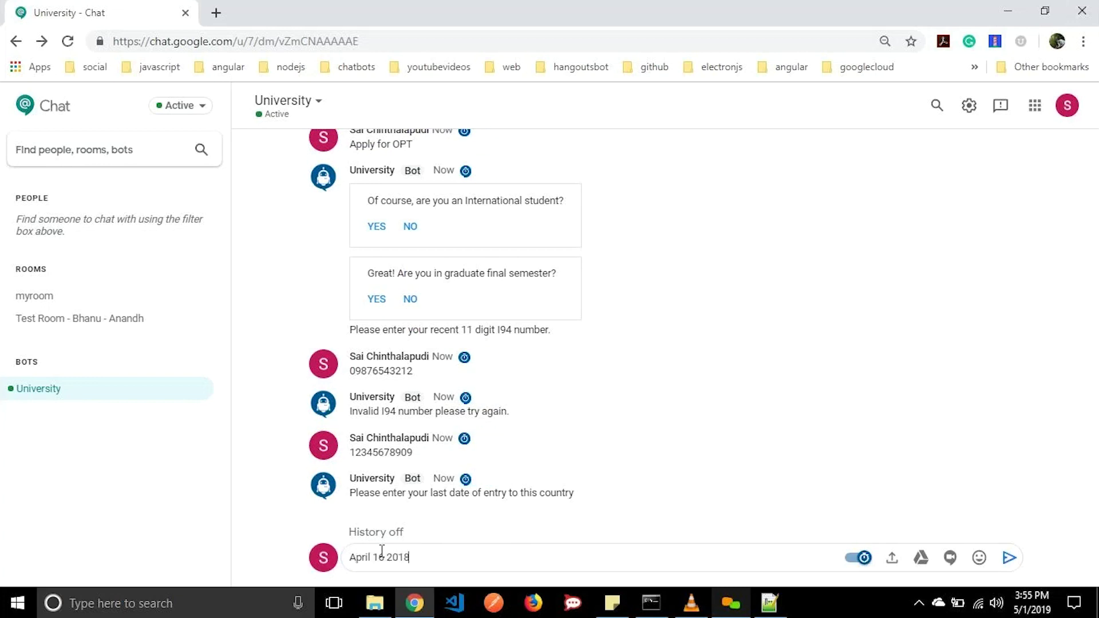
key("Return")
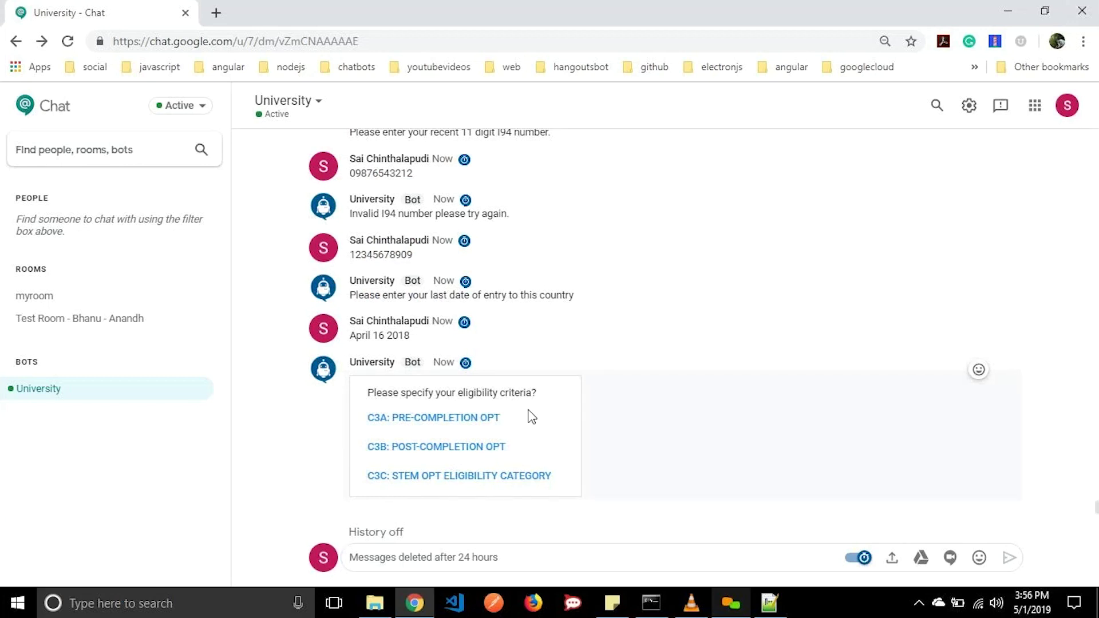
Choose the C3C STEM OPT eligibility category and confirm having the required documents.
left_click(508, 478)
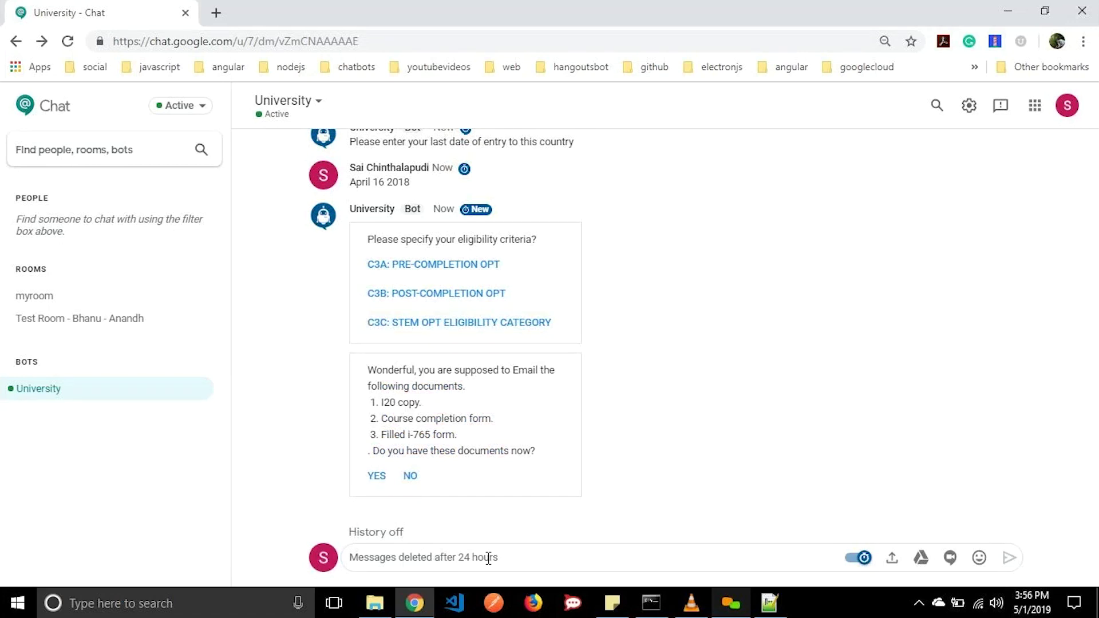
left_click(373, 476)
left_click(387, 553)
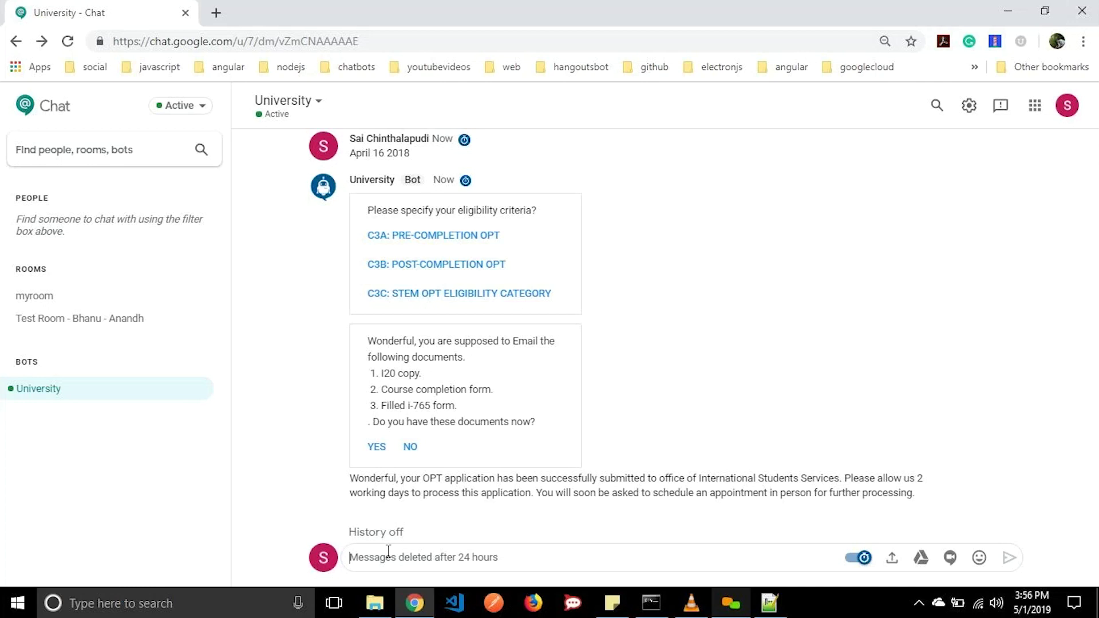
Send 'Apply for CPT', confirm 6 credits cleared, and give employer Google with ID G8765.
type("A")
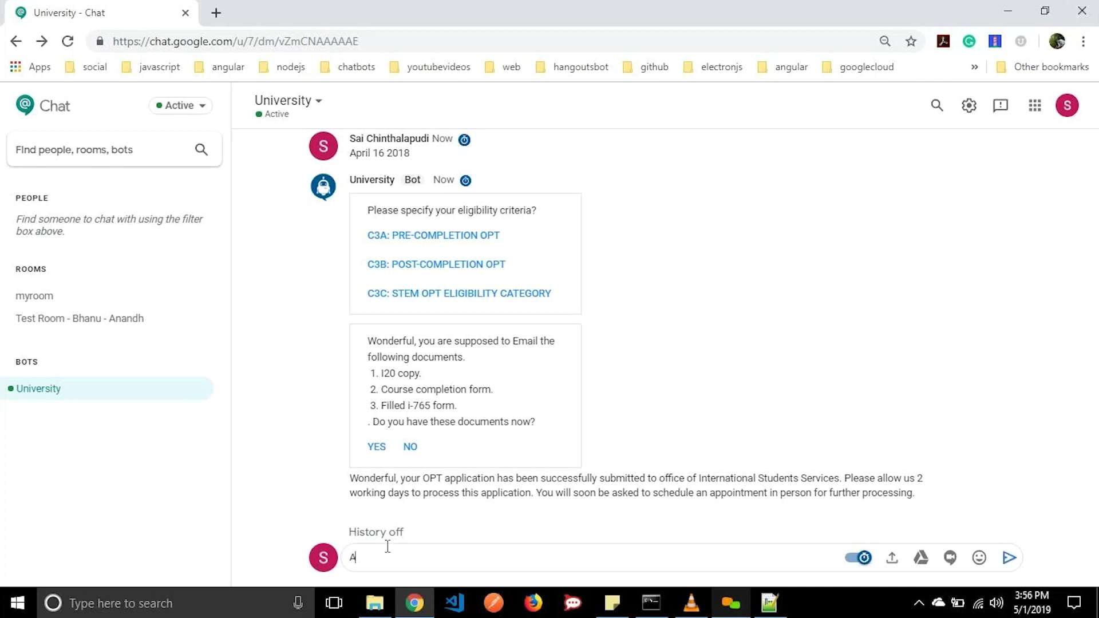
type("pply for CPT")
key("Return")
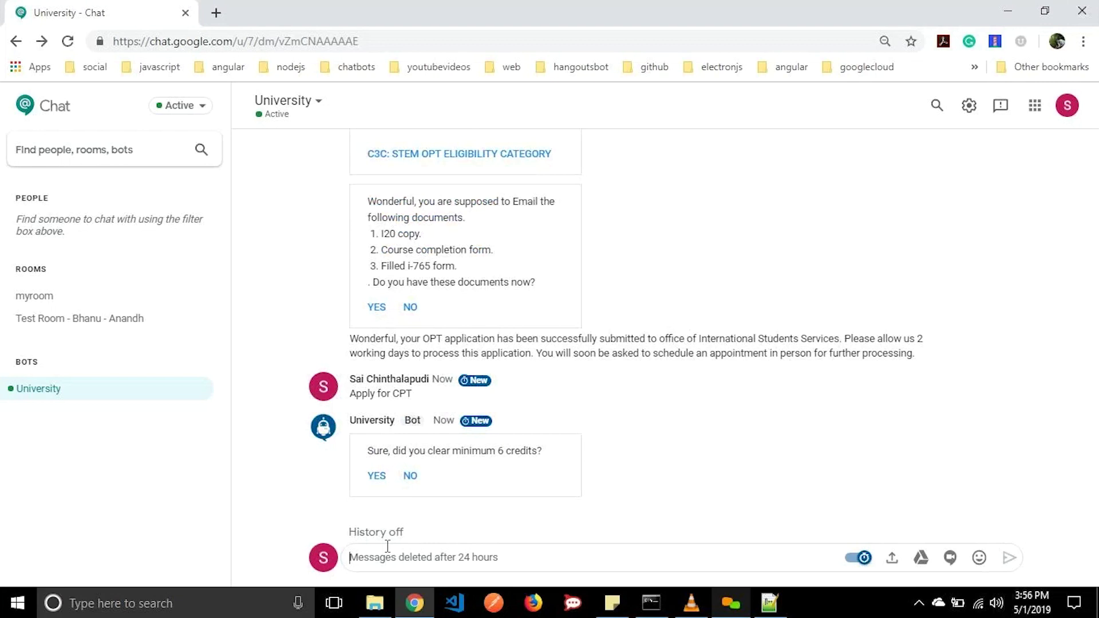
left_click(378, 476)
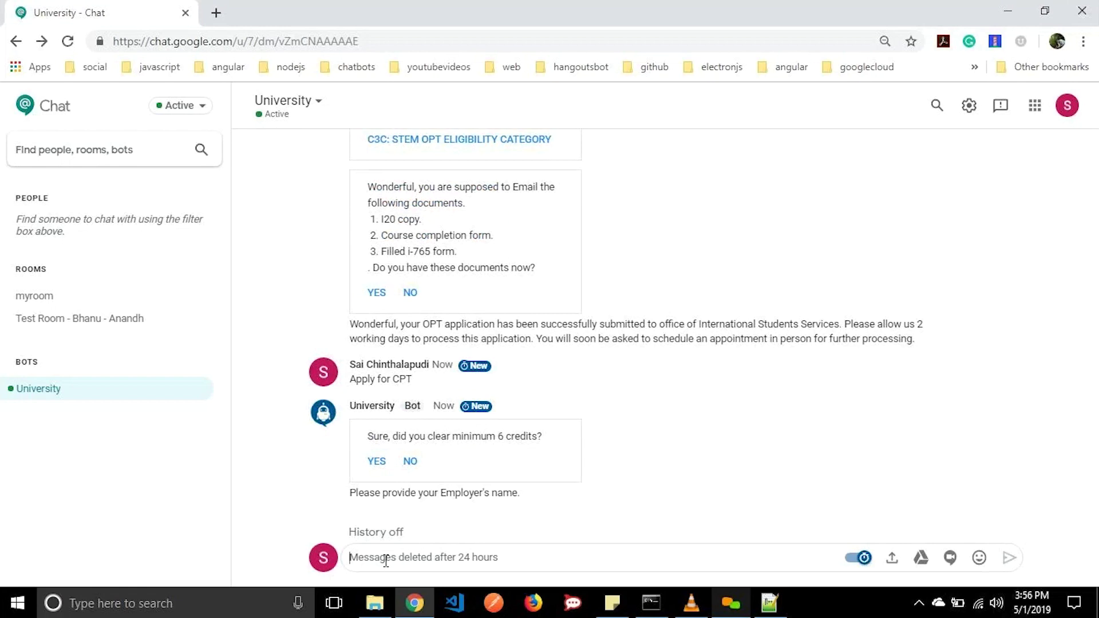
type("Google")
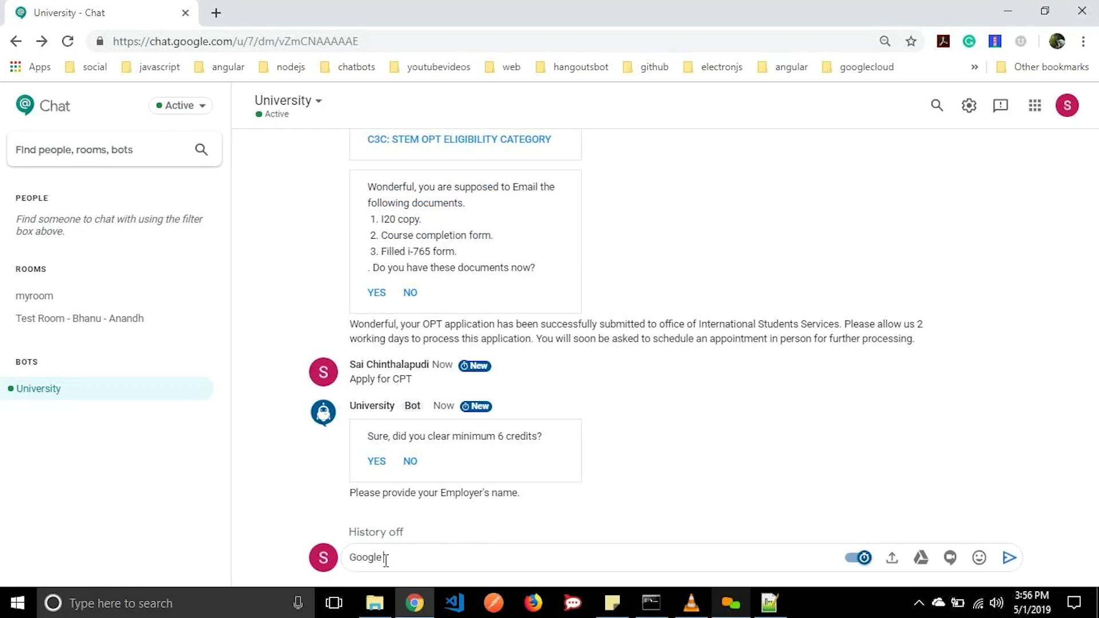
key("Return")
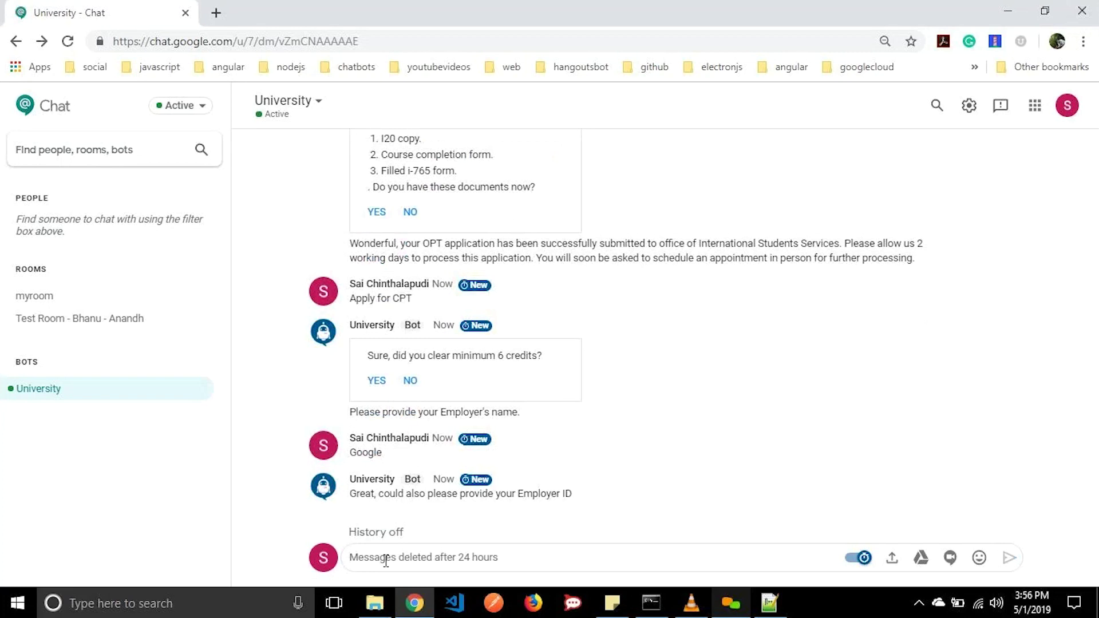
type("G")
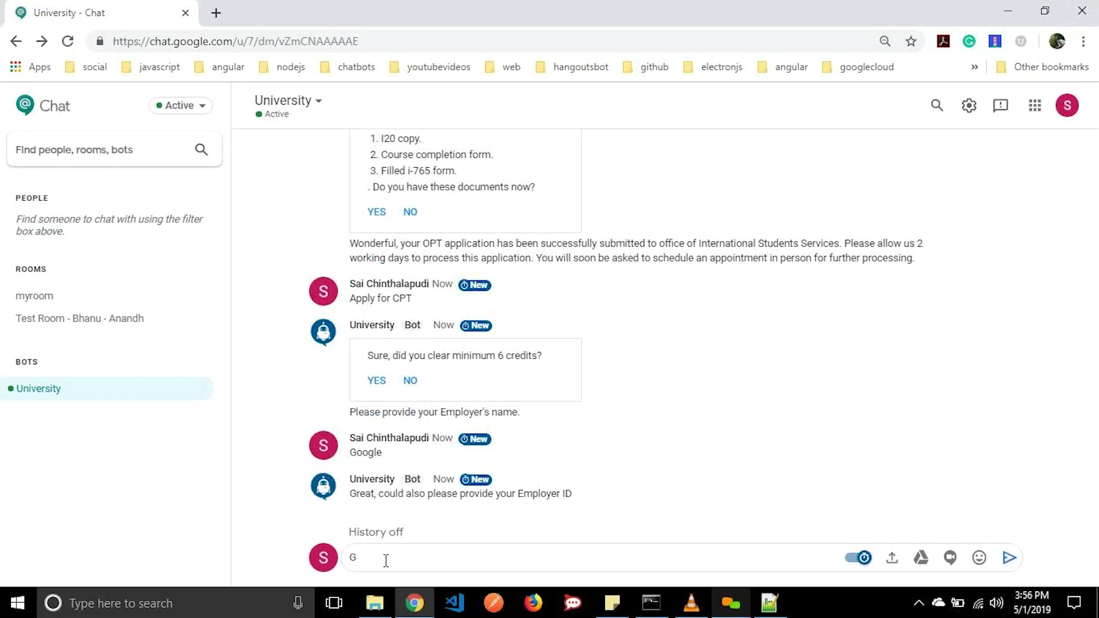
type("8765")
key("Return")
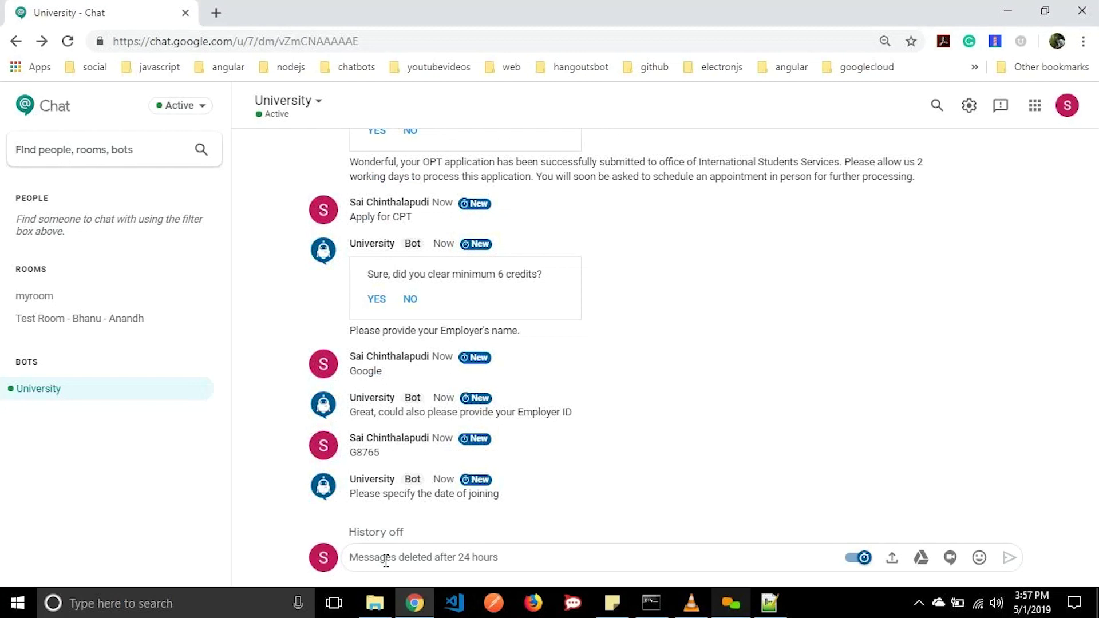
Give joining date June 16th 2019 and end date August 16th 2019, then confirm documents.
type("June 16th")
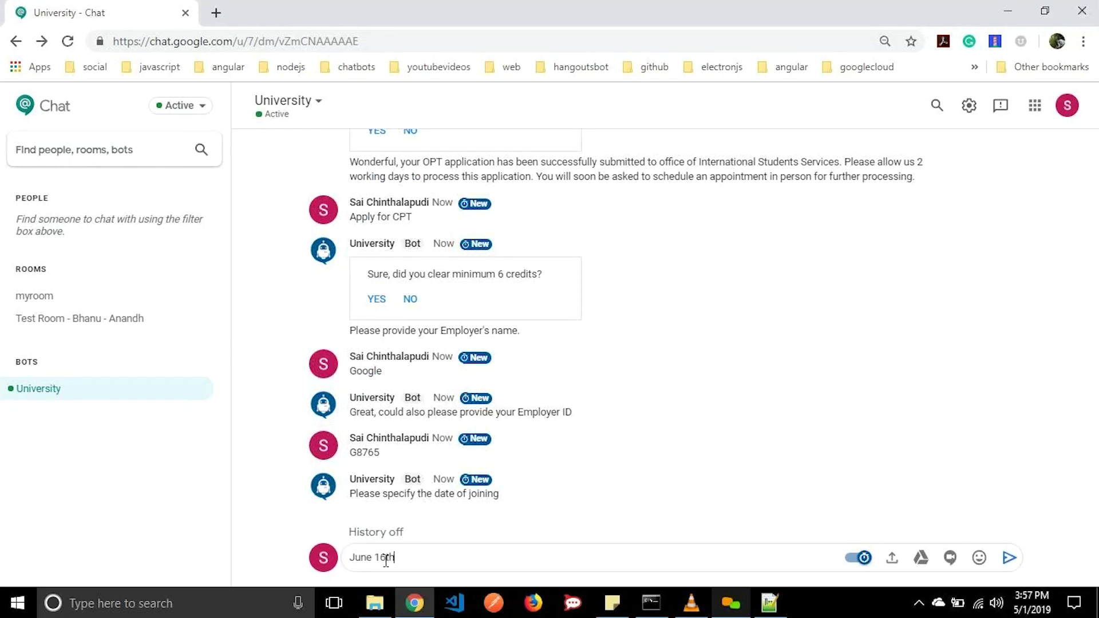
type(" 2019")
key("Return")
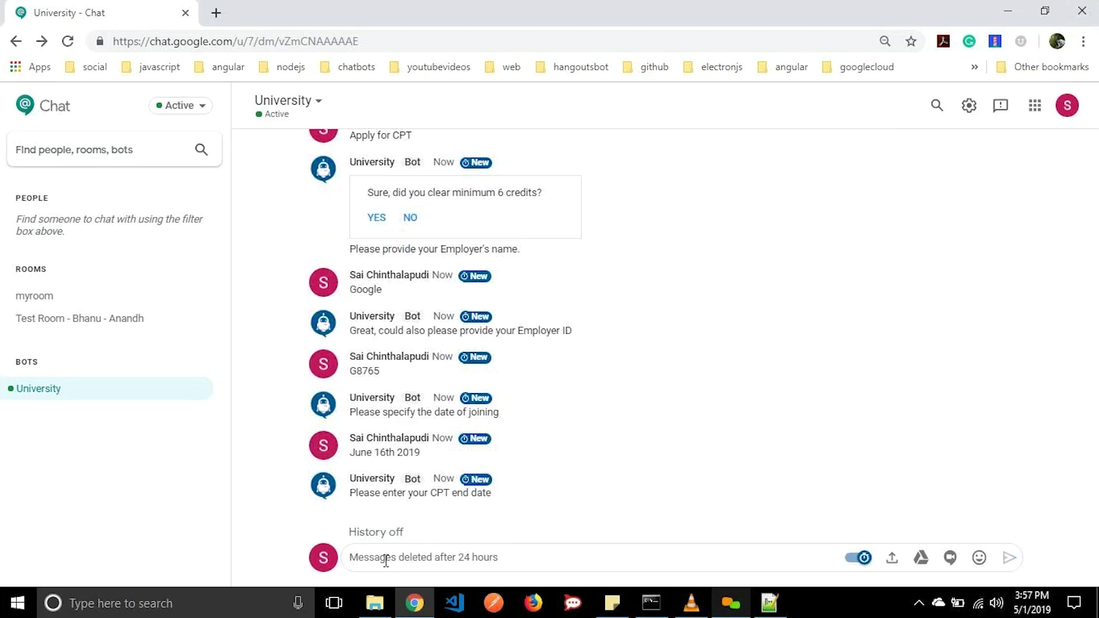
type("Augu")
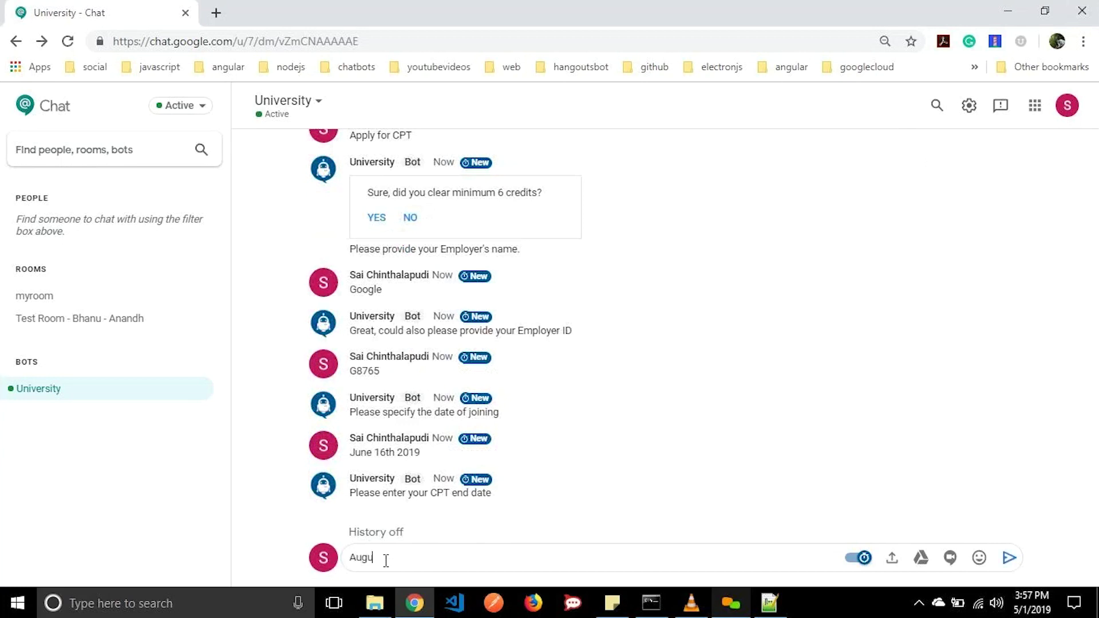
type("st 16th 2019")
key("Return")
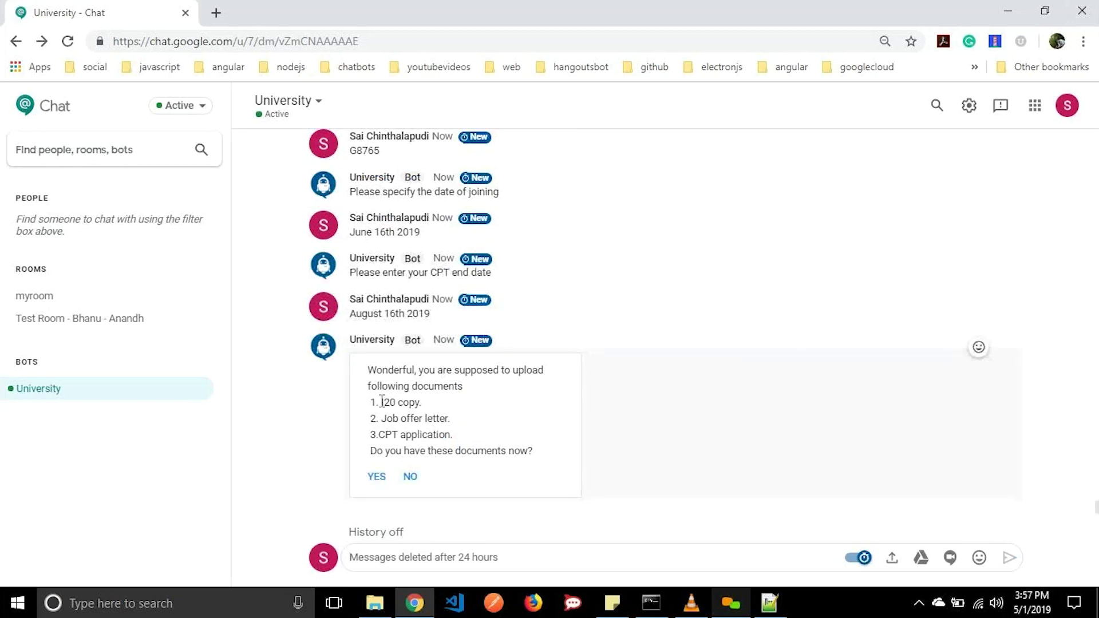
left_click(377, 477)
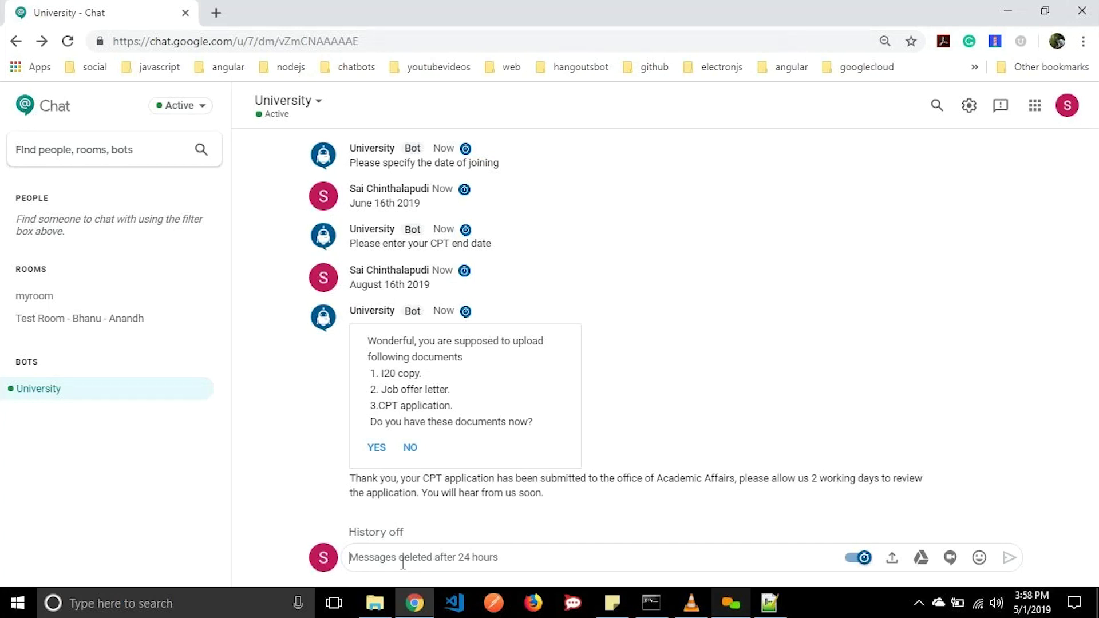
Ask 'What are the usual library hours' and 'What are the credentials of campus wifi to login'.
type("What are the ")
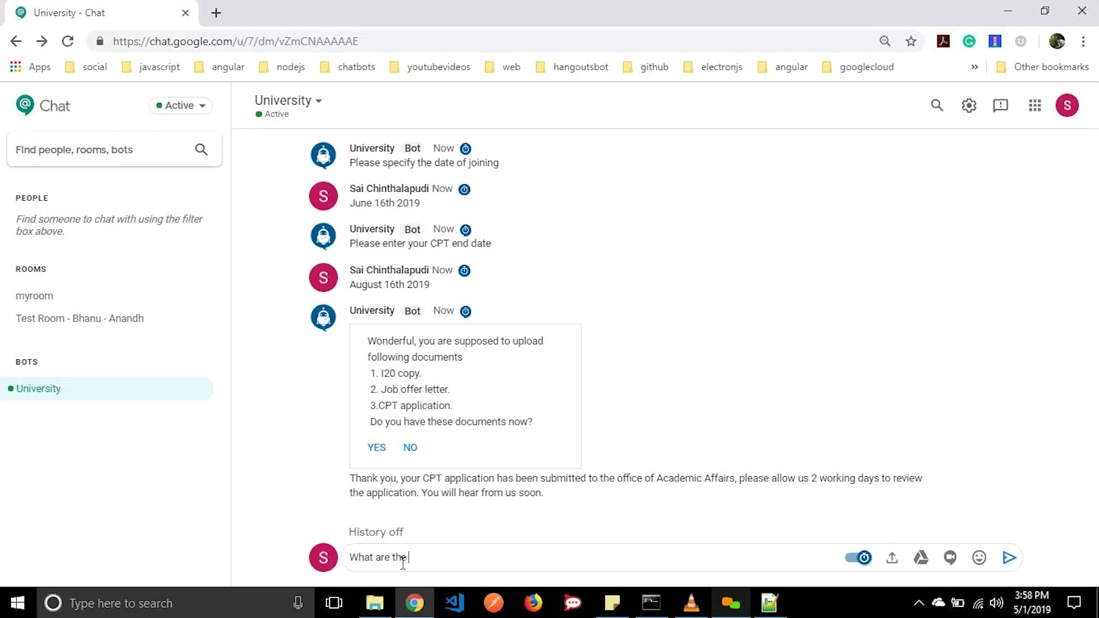
type("usual library hourse")
key("BackSpace")
key("Return")
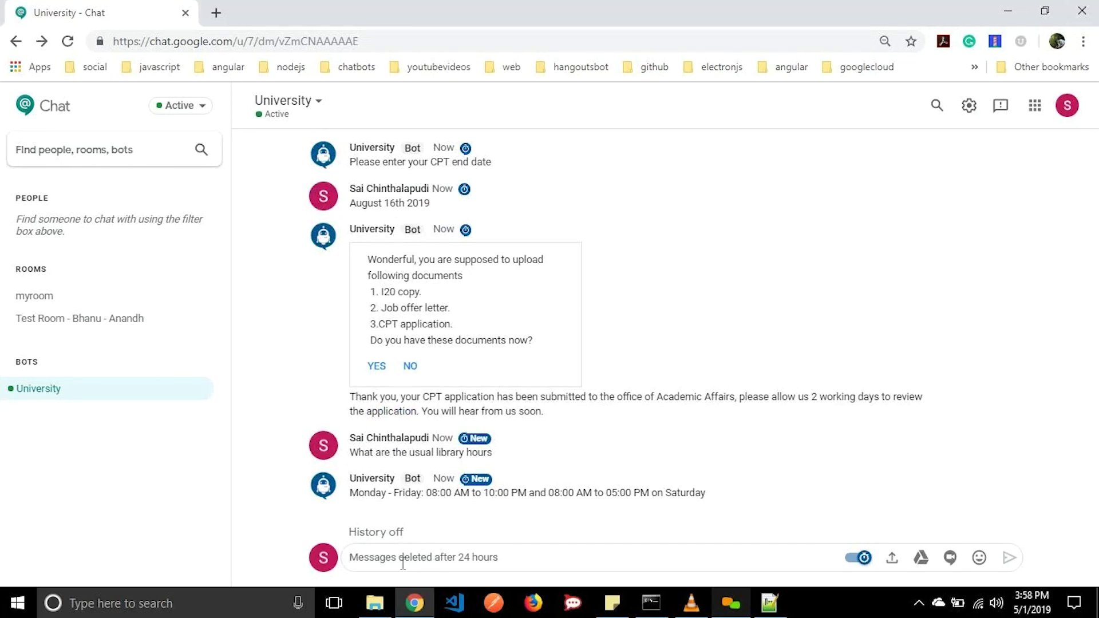
type("What are the credentials of campus wifi to login")
key("Return")
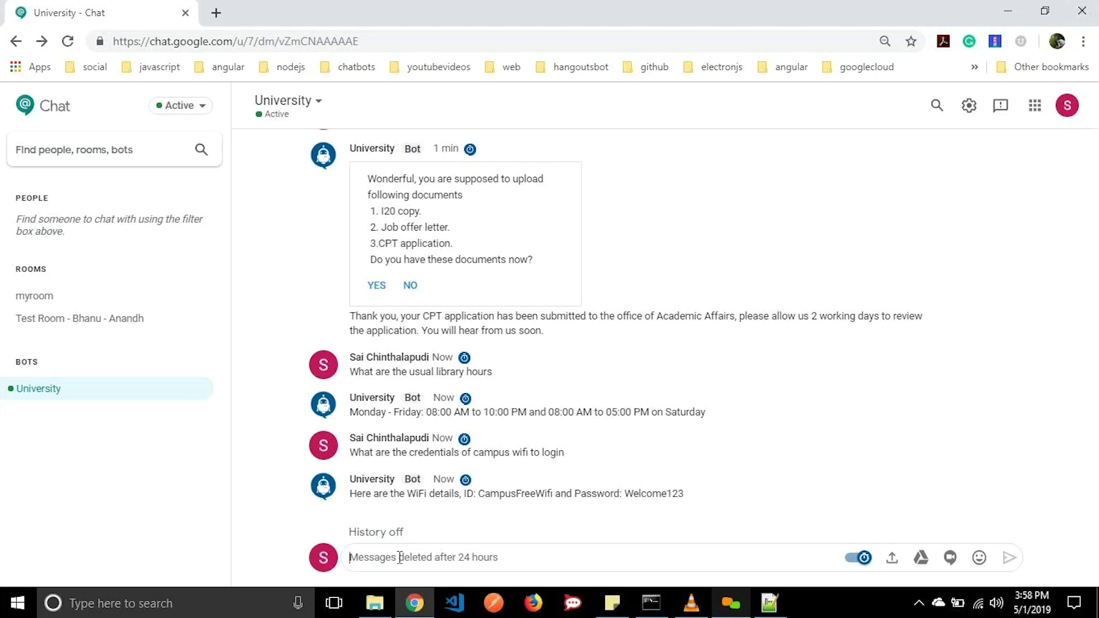
Request a WiFi password reset, send the device's MAC address, and agree to raise a ticket.
type("Could")
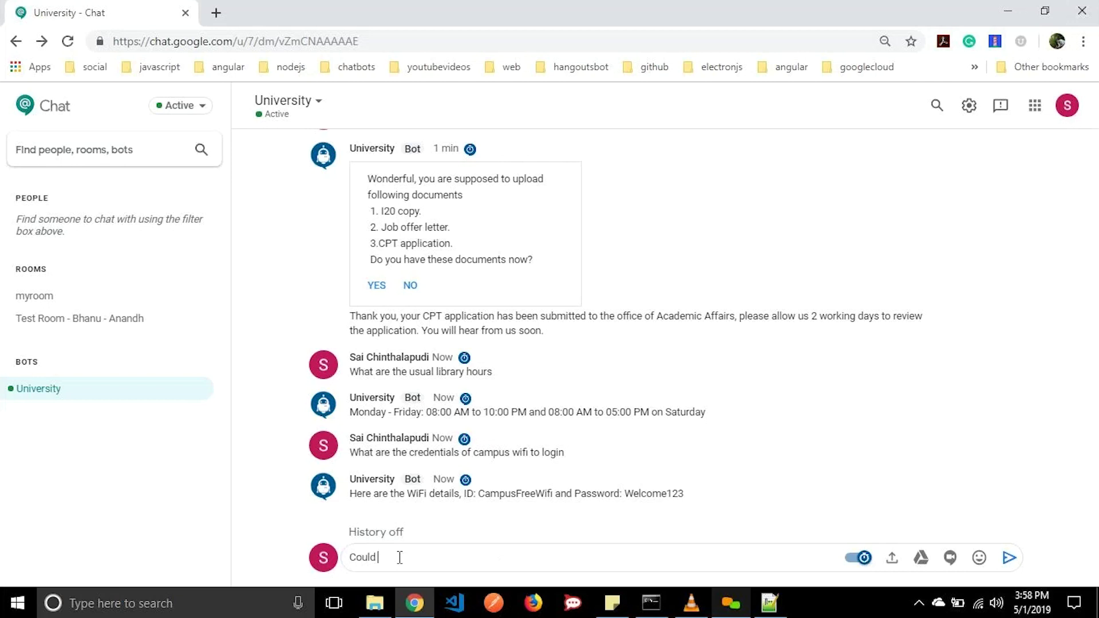
type(" you please help me to ")
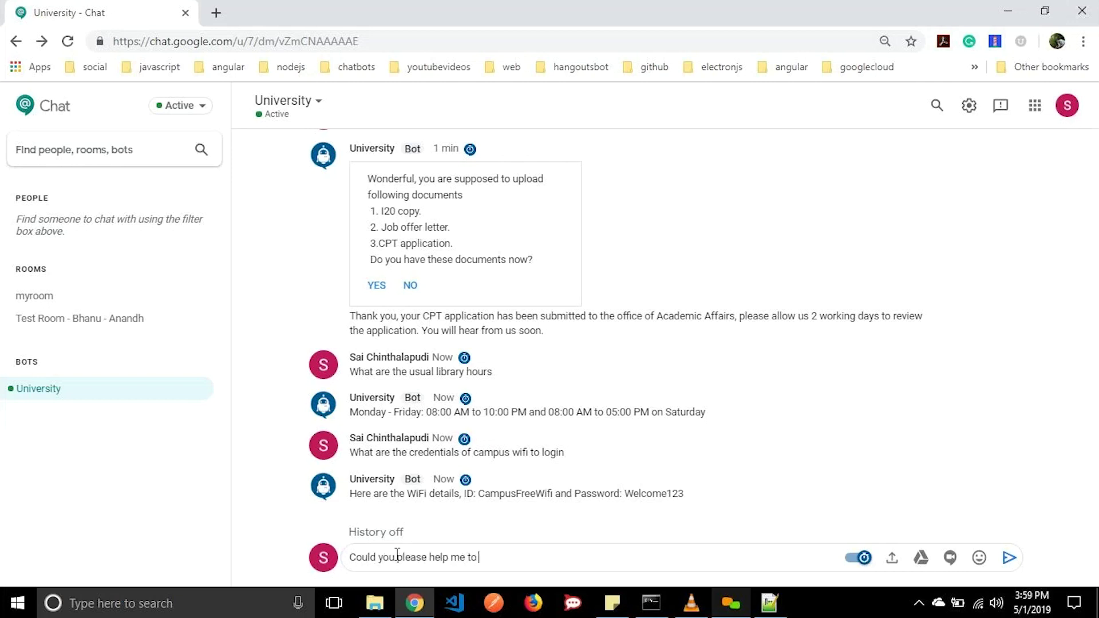
type("reset my wifi password")
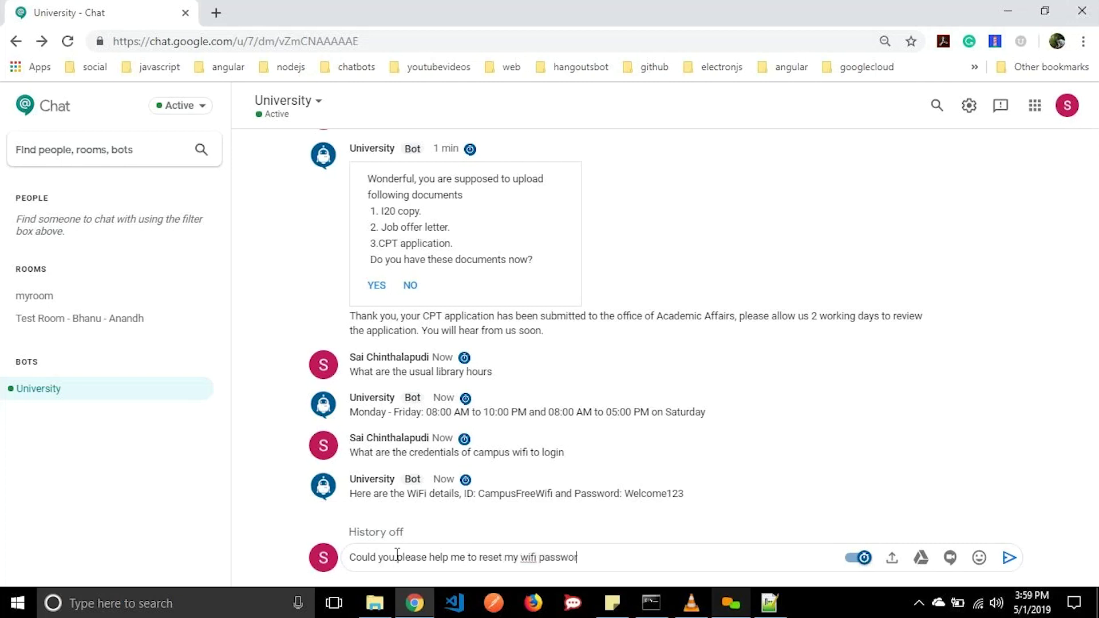
key("Return")
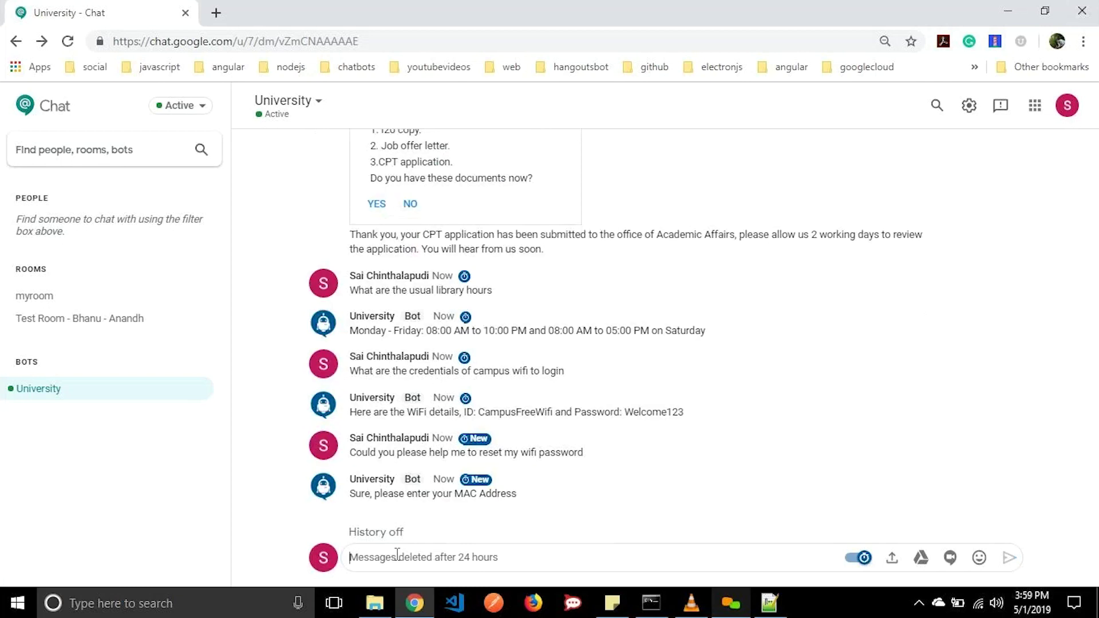
type("23-45-67-87-54")
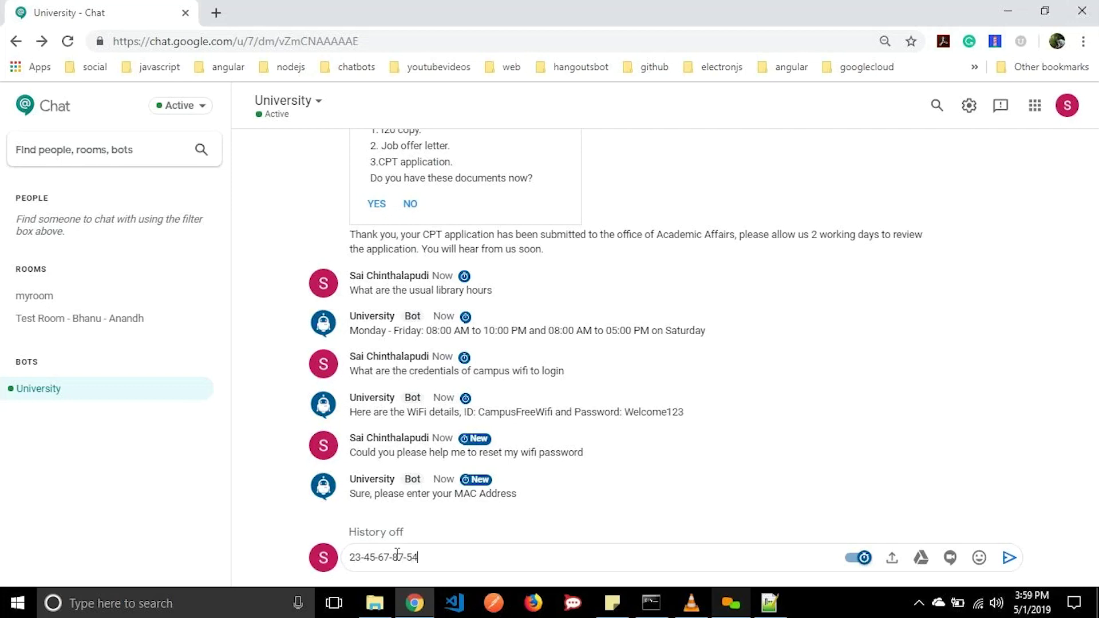
type("-43")
key("Return")
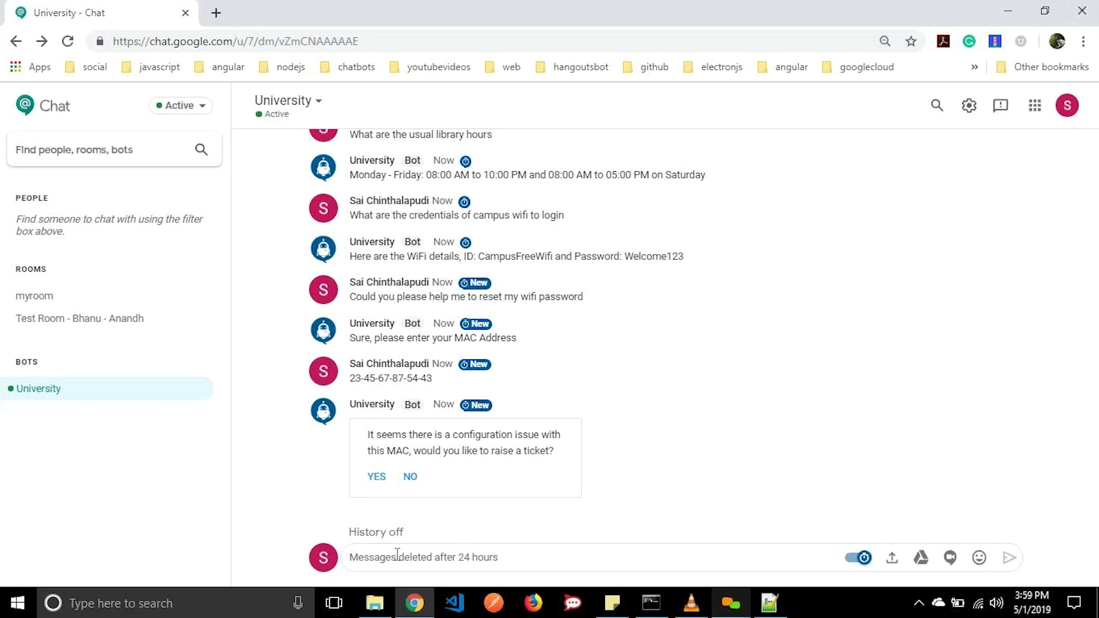
left_click(375, 478)
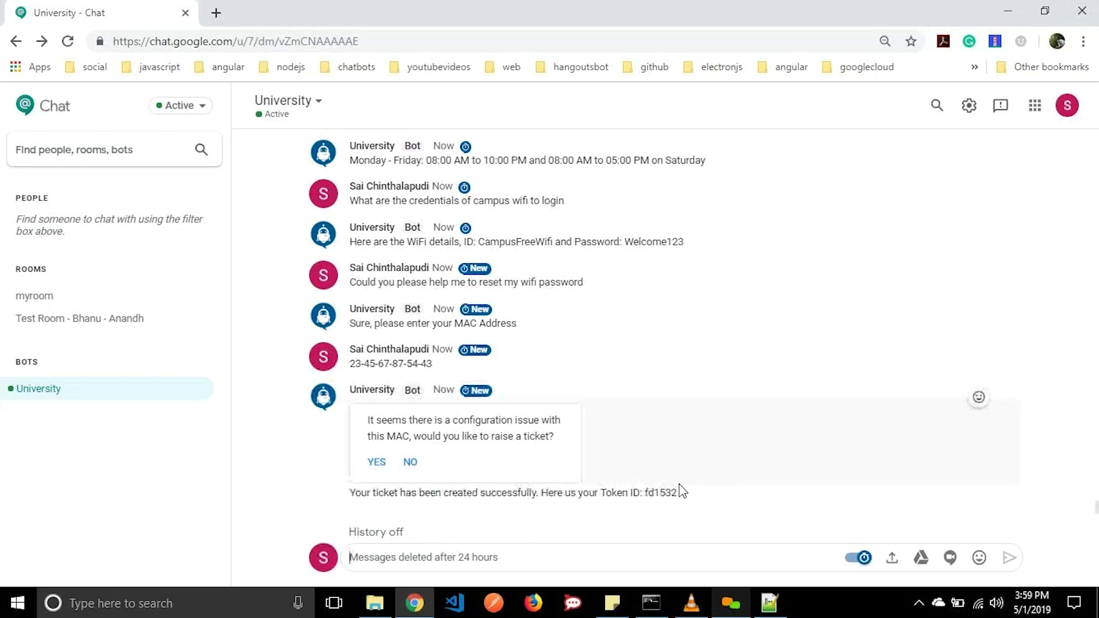
double_click(661, 492)
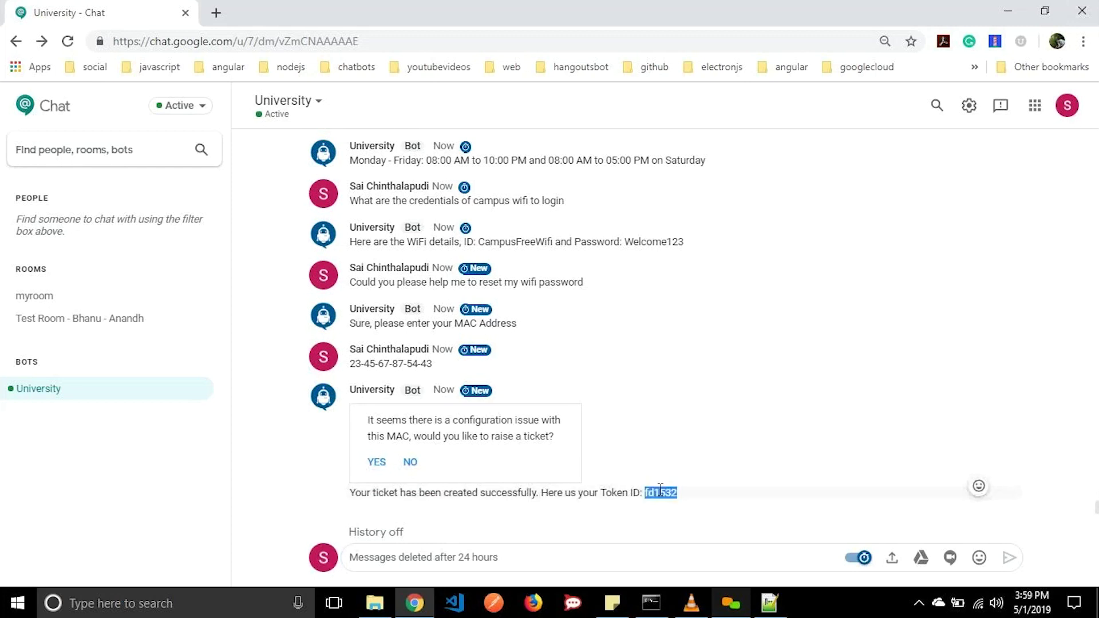
left_click(582, 557)
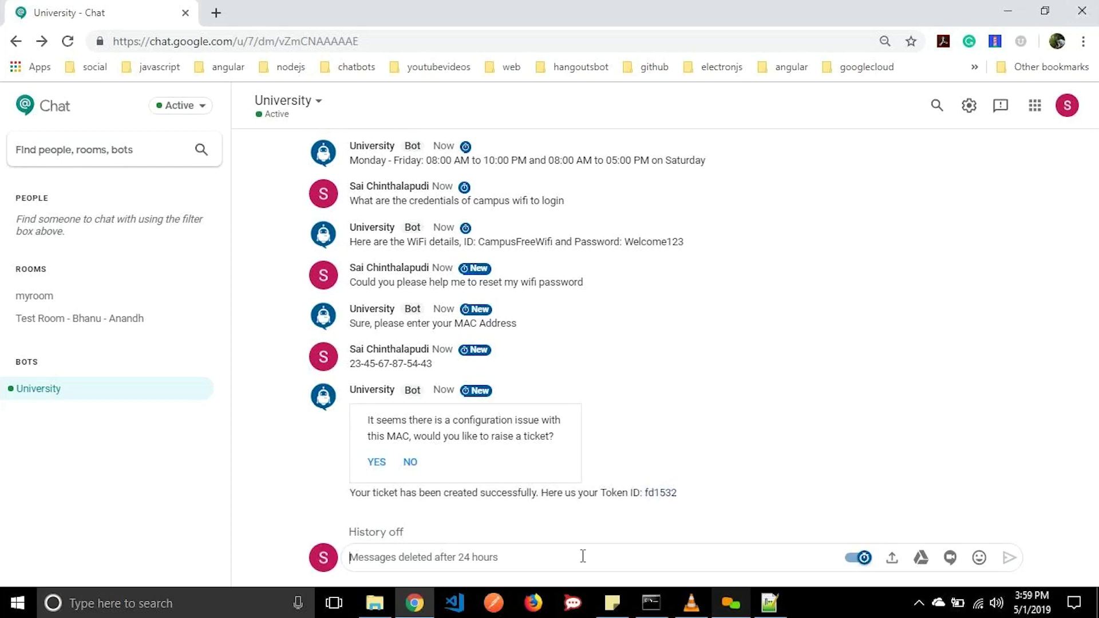